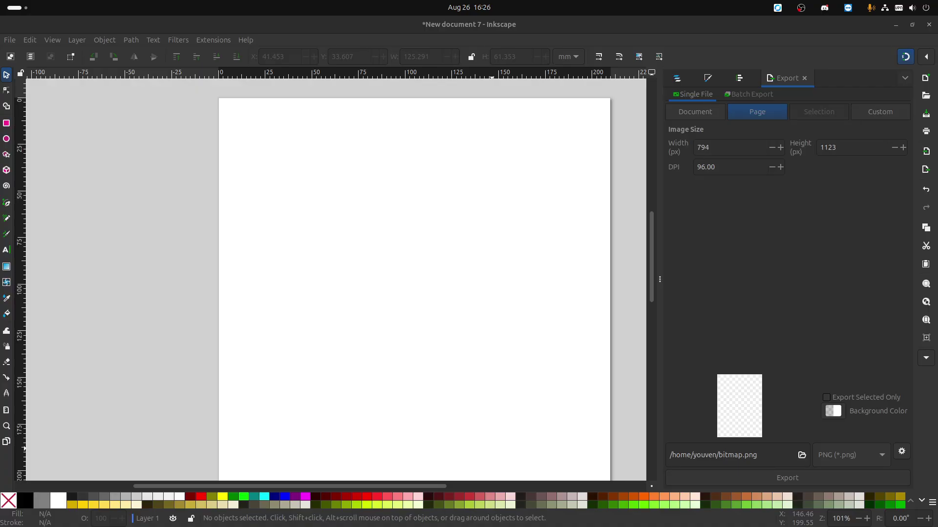
Step: Insert the prefilled π²/6 limit-sum formula with k=10 at 19 pt using Formula (pdflatex), and select it on the page
left_click(214, 40)
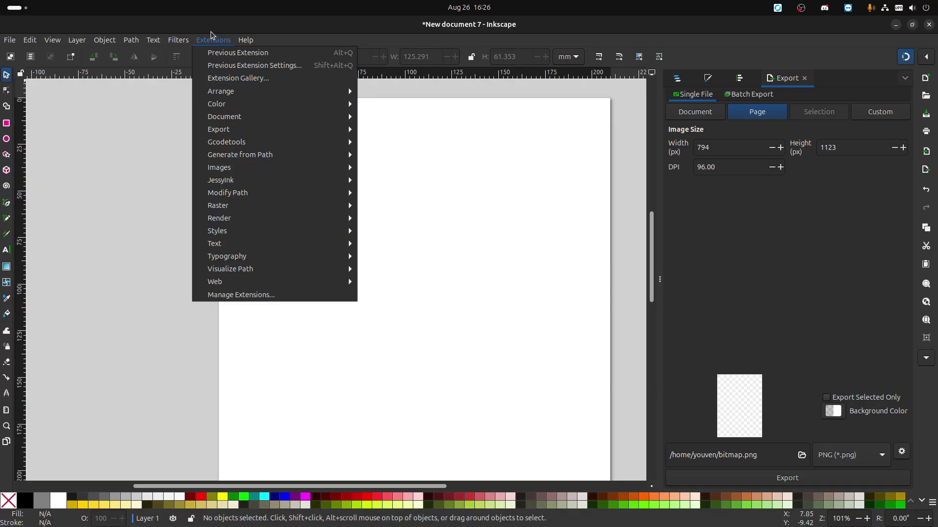
left_click(211, 37)
left_click(209, 38)
mouse_move(253, 244)
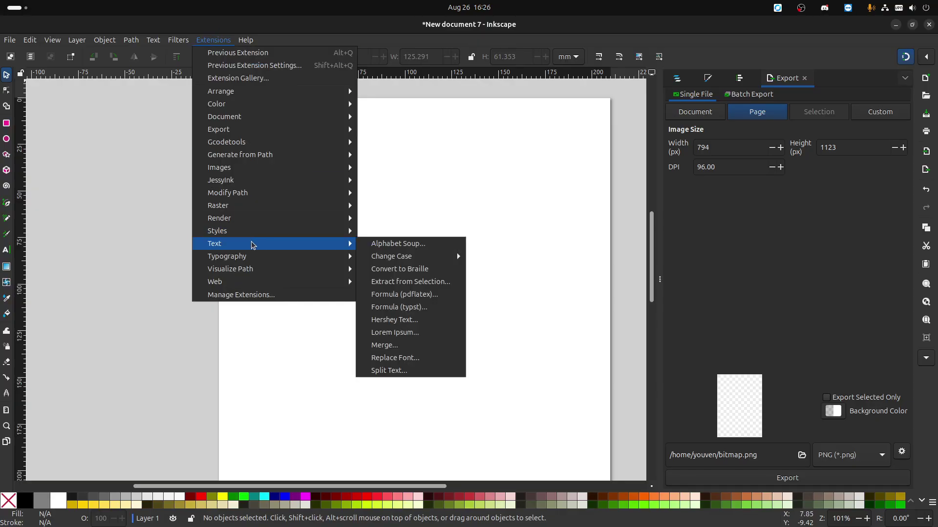
left_click(424, 295)
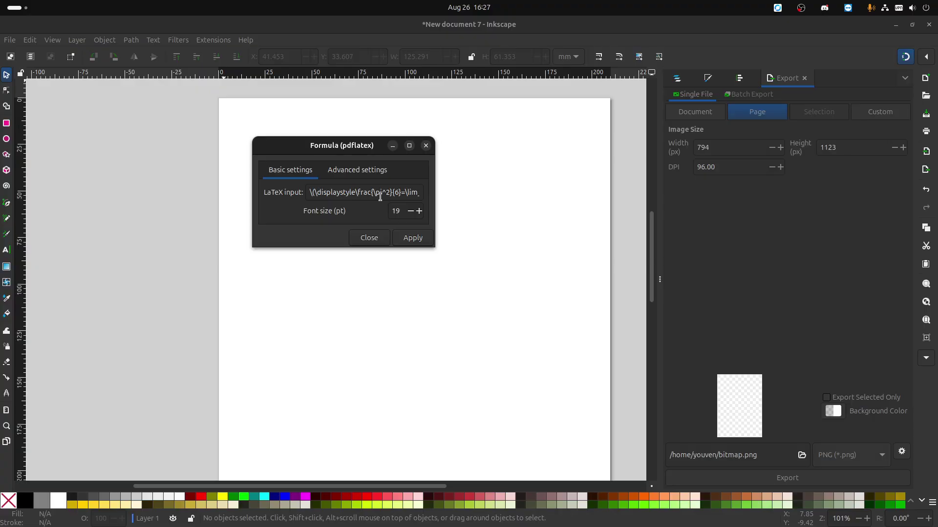
left_click(413, 239)
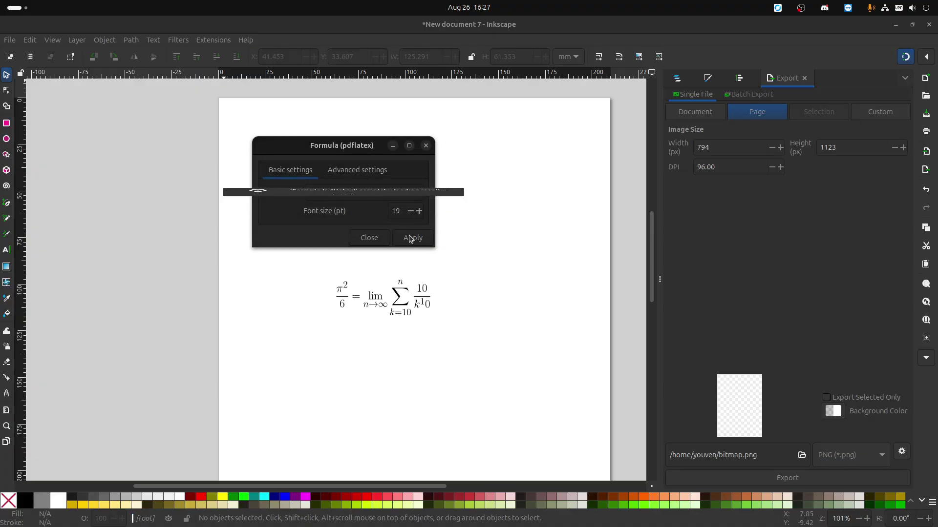
left_click_drag(351, 149, 367, 127)
left_click(394, 299)
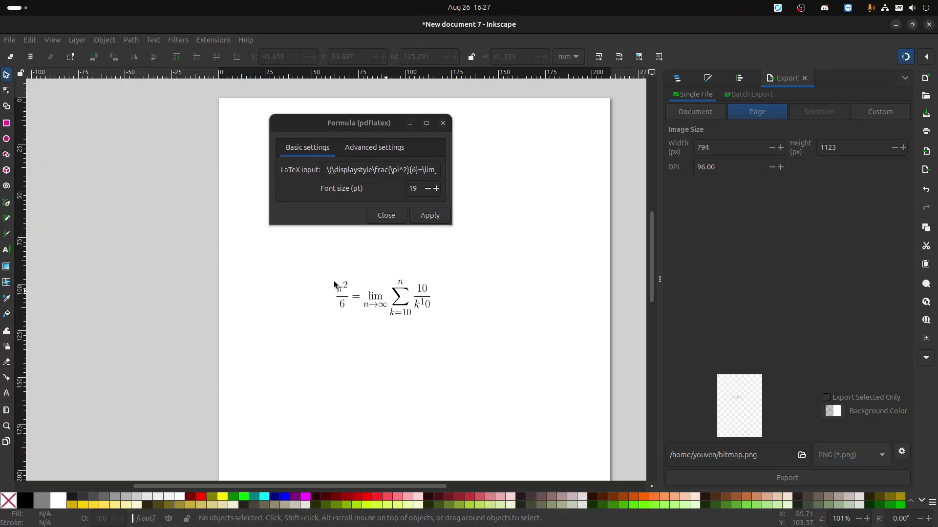
left_click(394, 300)
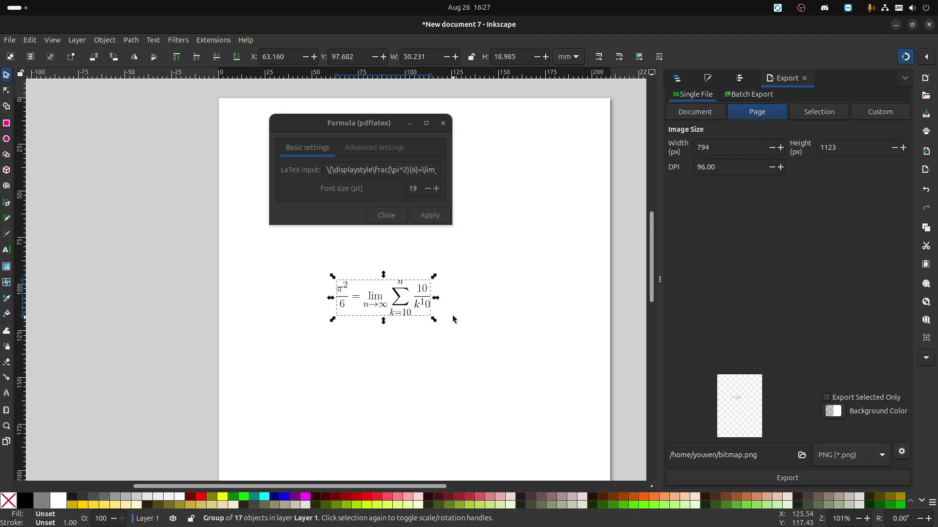
Step: Change the sum's lower limit in the LaTeX input to k=100 and apply it with the existing formula selected
left_click_drag(453, 171, 577, 174)
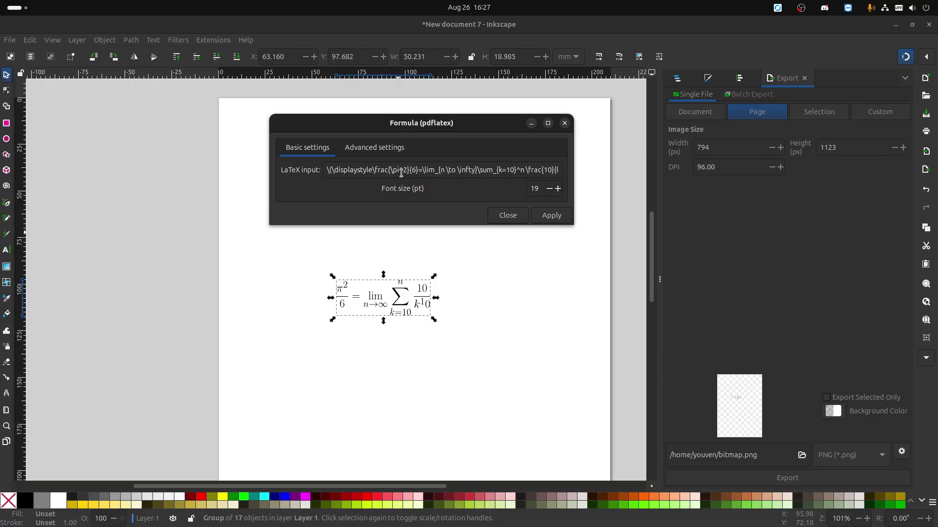
left_click(496, 170)
left_click(510, 170)
key("BackSpace")
key("BackSpace")
type("100")
left_click(551, 215)
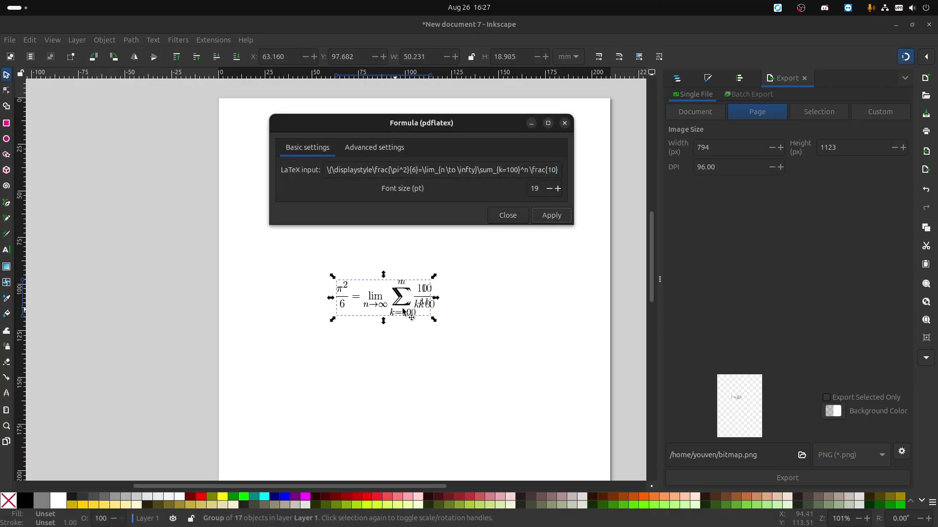
Step: Separate the overlapping formulas by moving the k=10 one below the k=100 one, and close the Formula dialog with the k=10 formula selected
left_click_drag(404, 312, 404, 360)
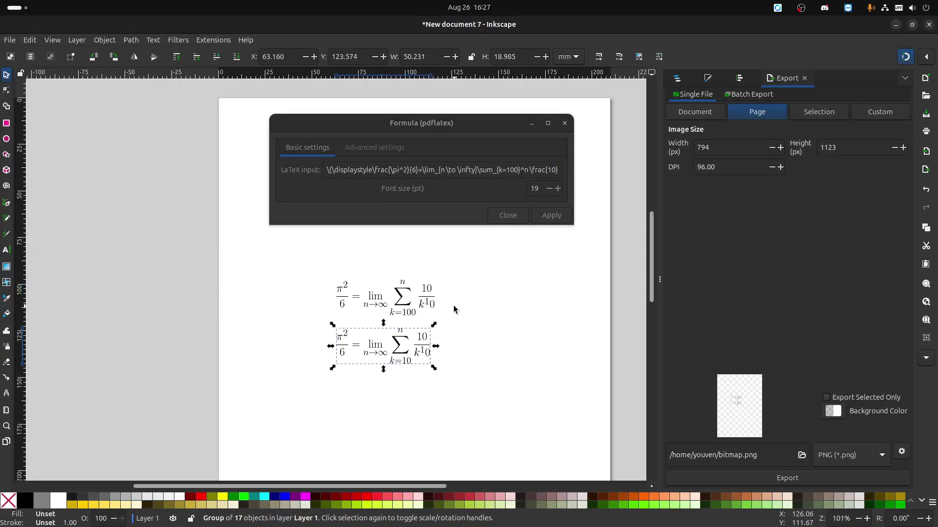
left_click_drag(418, 303, 419, 298)
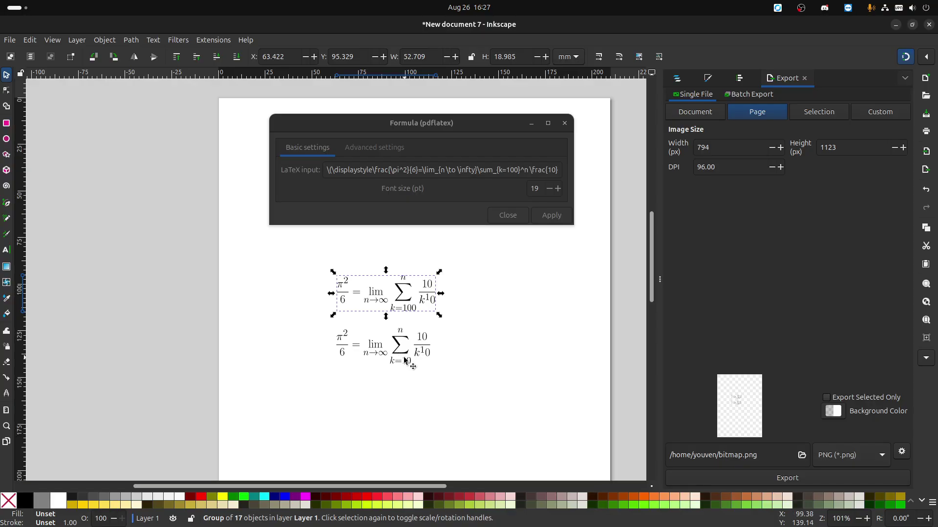
left_click(417, 338)
left_click(565, 136)
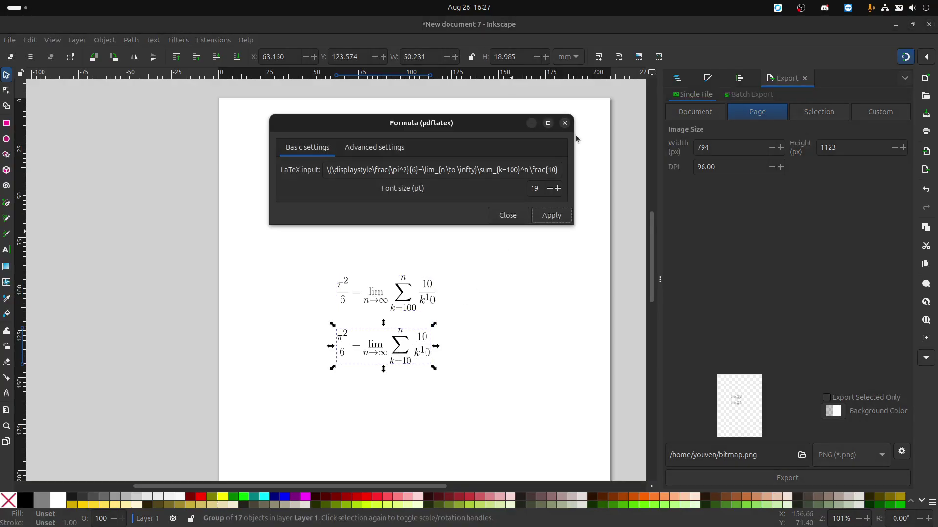
left_click(564, 123)
left_click(396, 349)
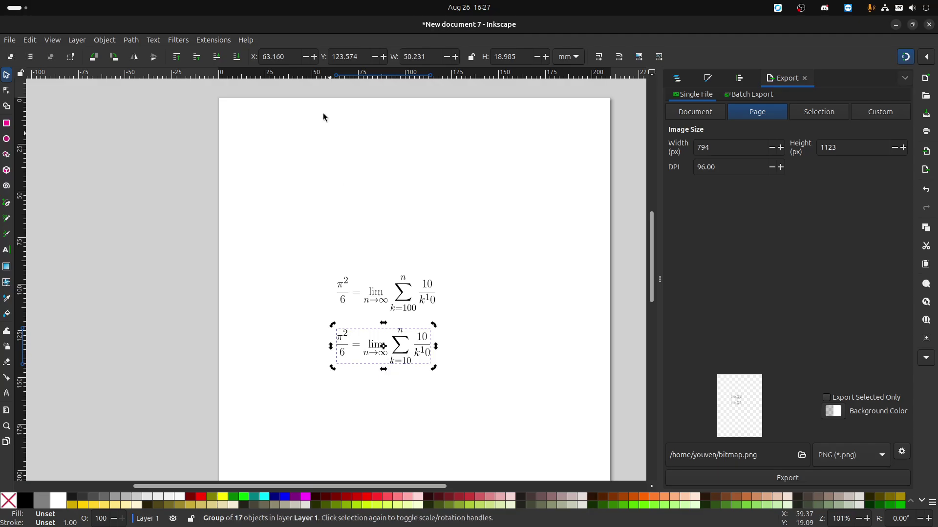
Step: Reopen Formula (pdflatex) on the selected k=10 formula, change the sum's lower limit to k=1000 and apply it
left_click(213, 40)
mouse_move(257, 246)
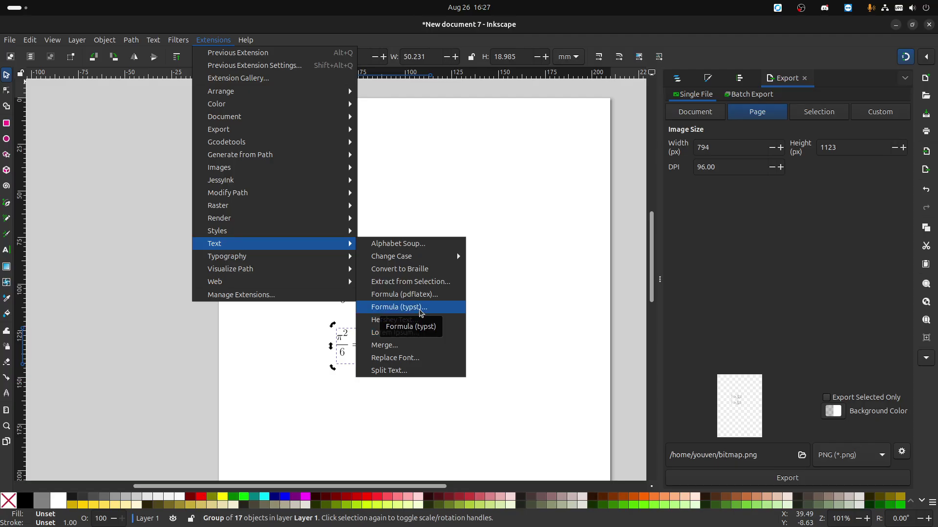
left_click(425, 294)
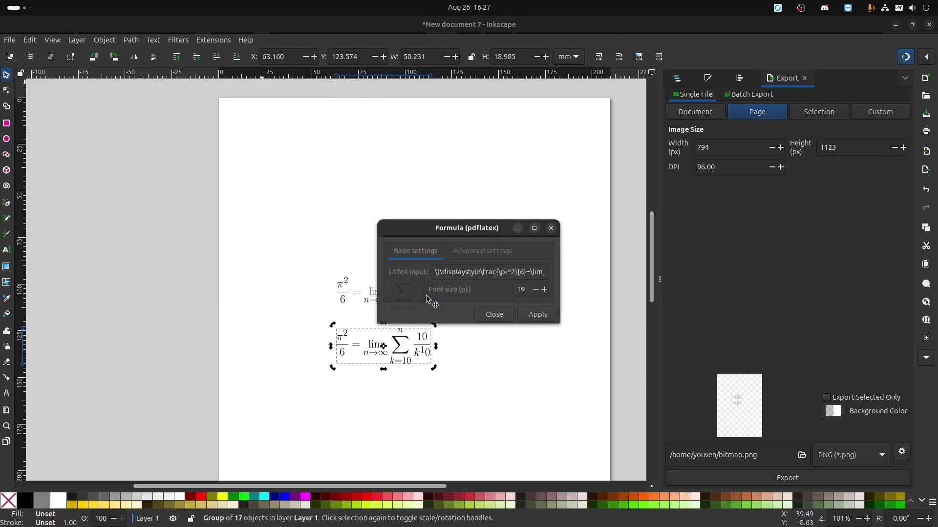
left_click(535, 272)
left_click(532, 273)
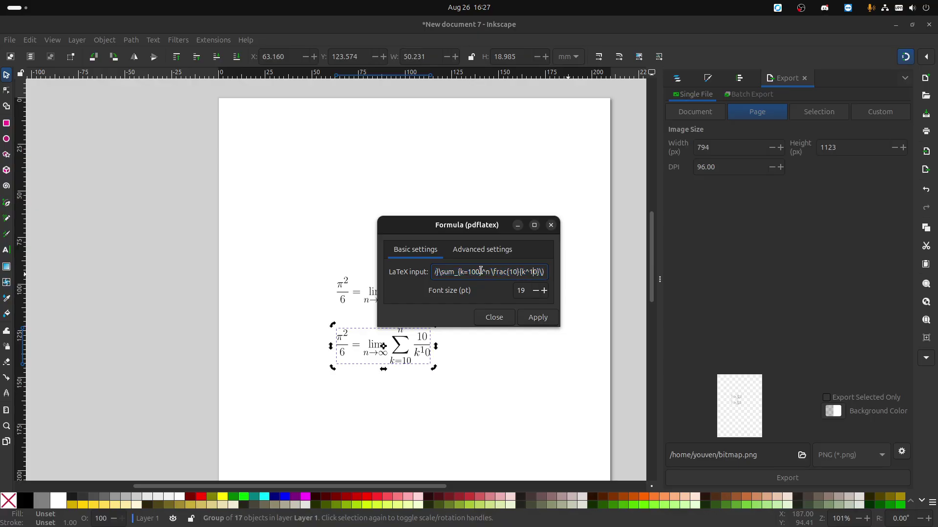
left_click(476, 271)
type("0")
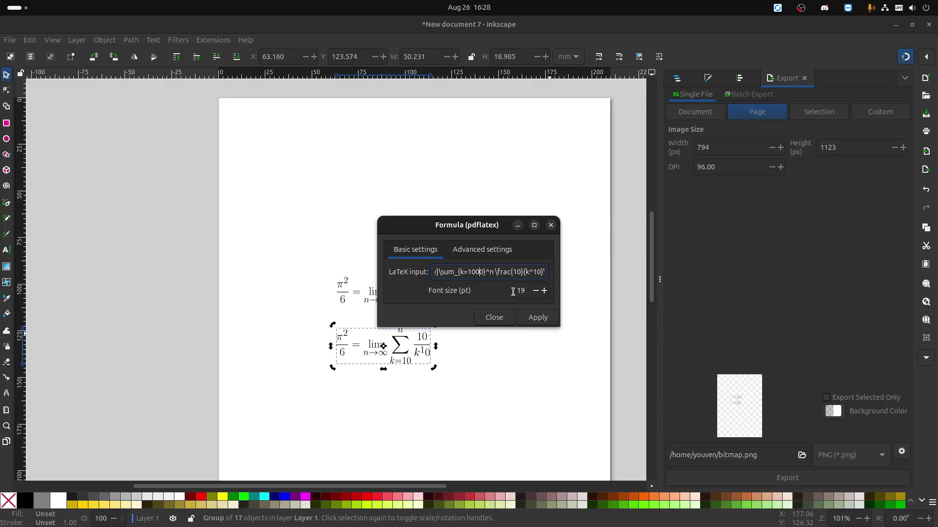
left_click(543, 319)
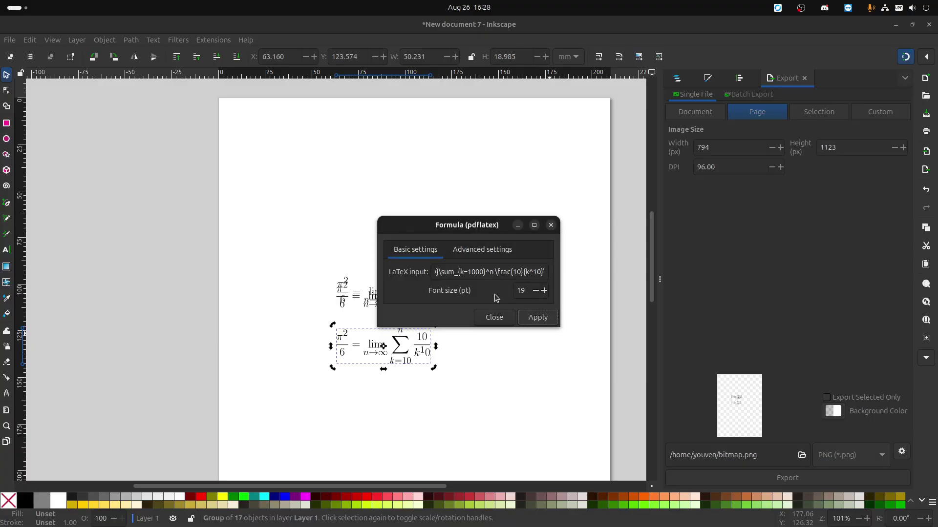
Step: Move the k=1000 formula above the other two, keep the dialog clear of the formulas, and deselect everything
left_click_drag(465, 228, 564, 329)
left_click_drag(409, 299, 405, 227)
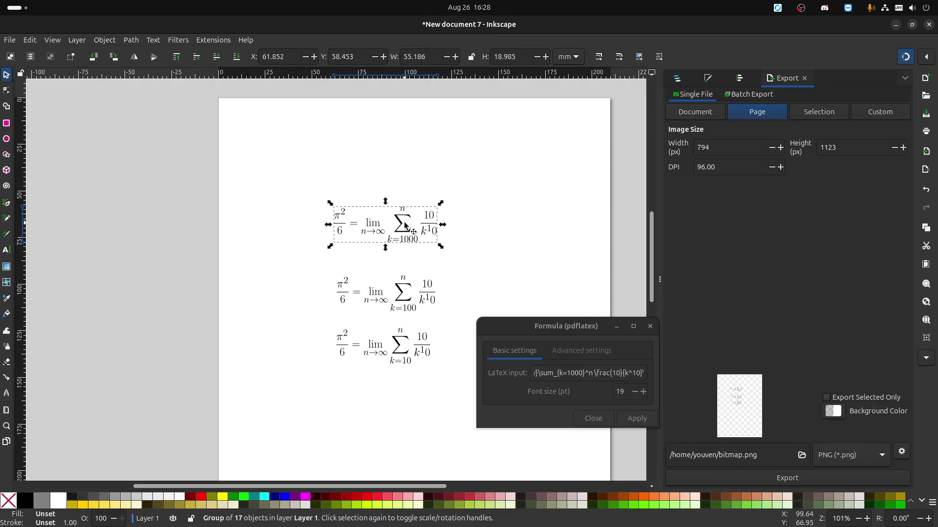
left_click_drag(532, 325, 519, 122)
left_click(423, 161)
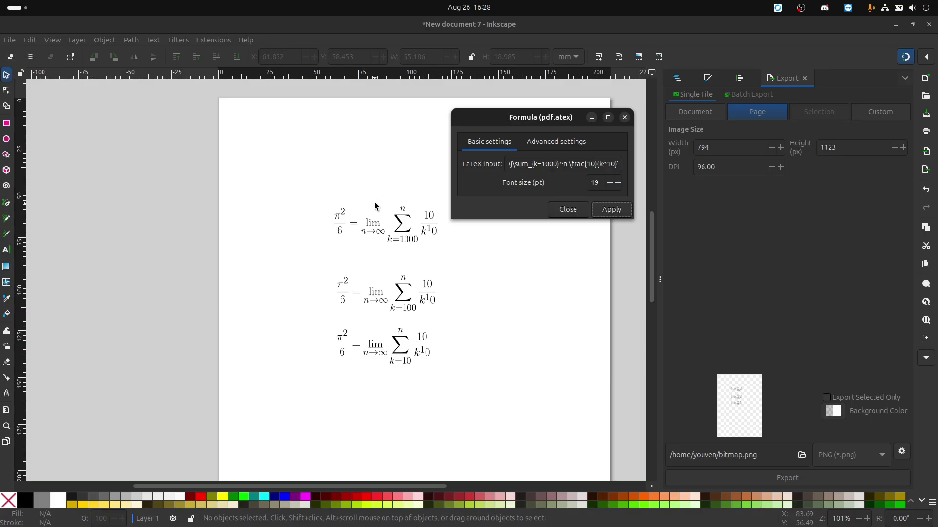
Step: Check the extension's advanced settings, generate the k=1000 formula at a font size of 42 pt, and place it below the other formulas
left_click(580, 142)
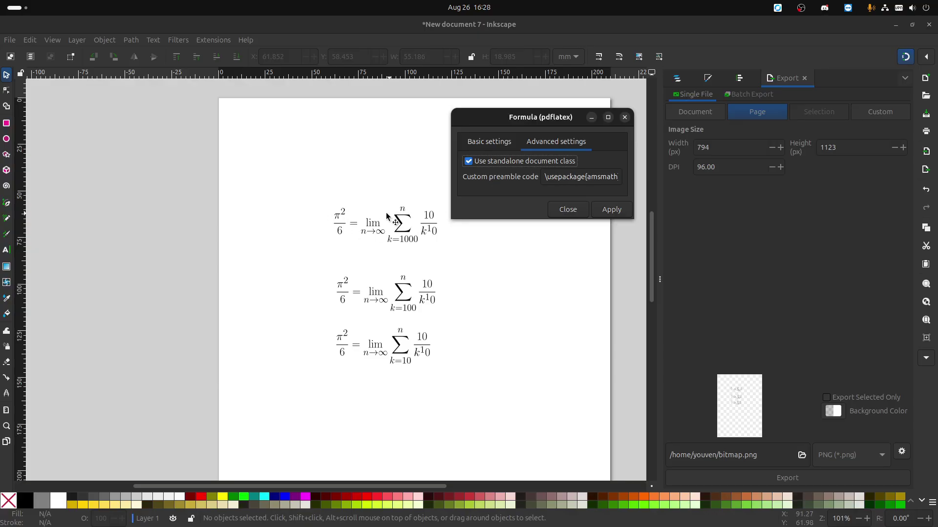
left_click(504, 141)
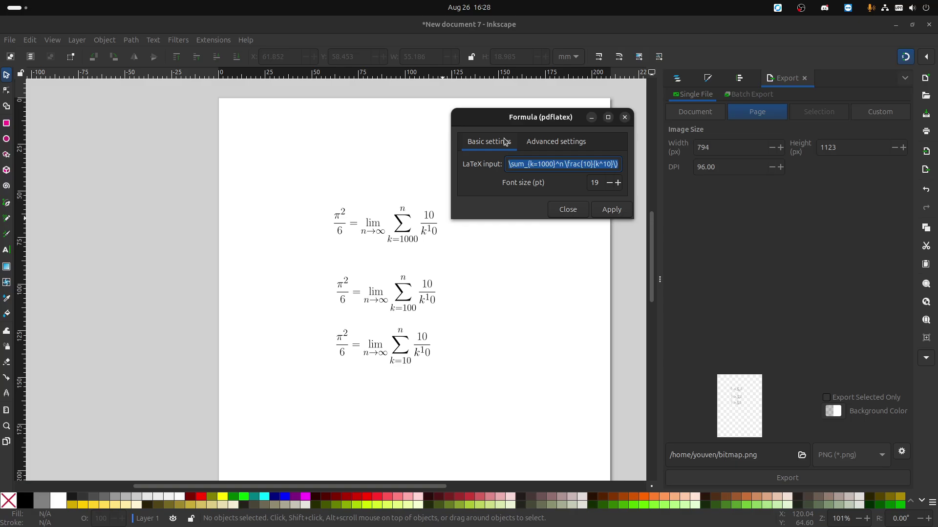
double_click(595, 182)
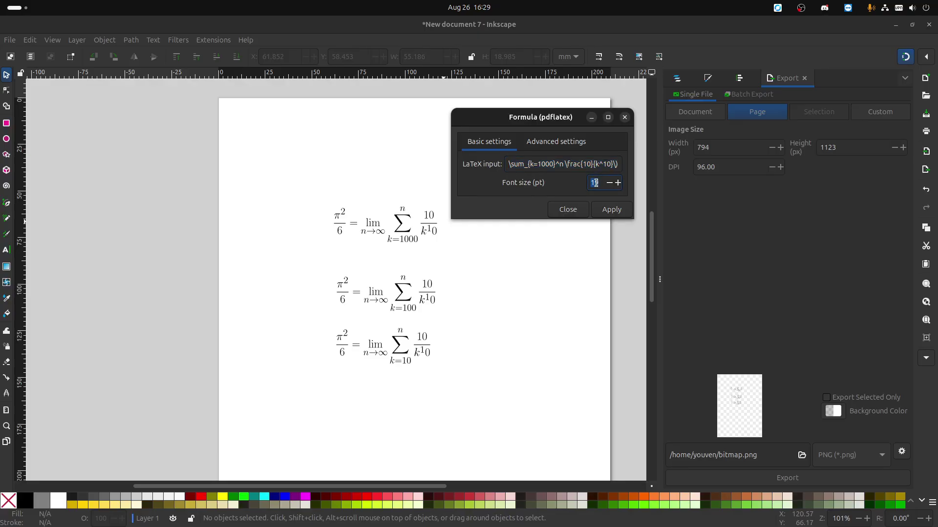
type("42")
left_click(609, 211)
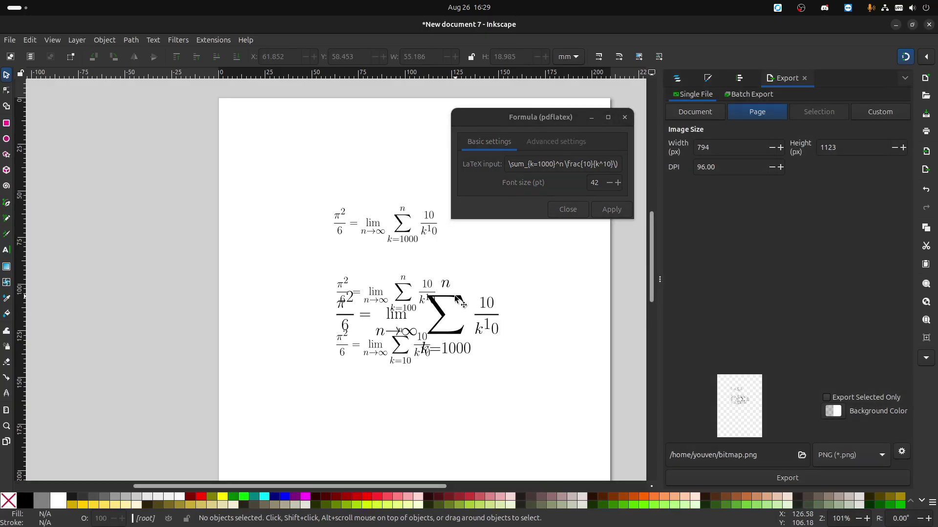
left_click_drag(437, 318, 542, 397)
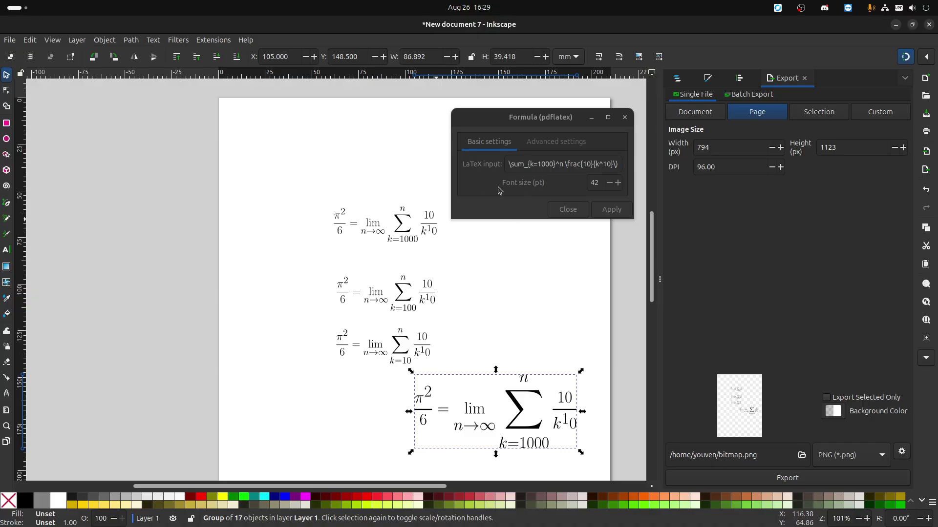
left_click(551, 119)
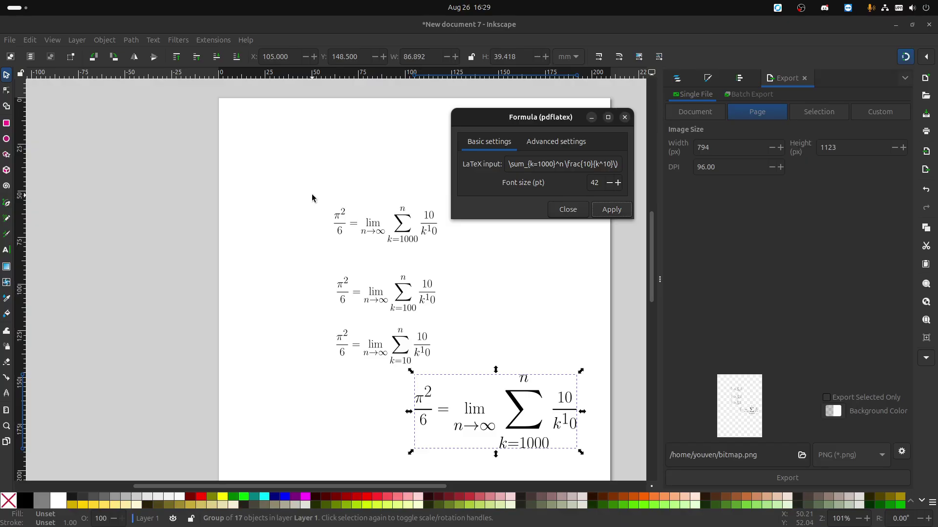
Step: Close the Formula dialog and delete all four formulas from the page
left_click(623, 118)
left_click_drag(261, 149, 621, 475)
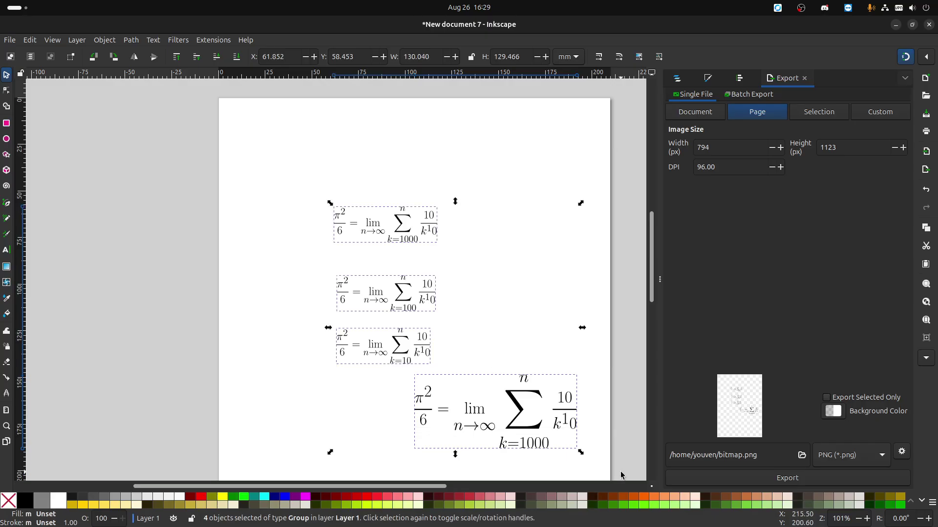
key("Delete")
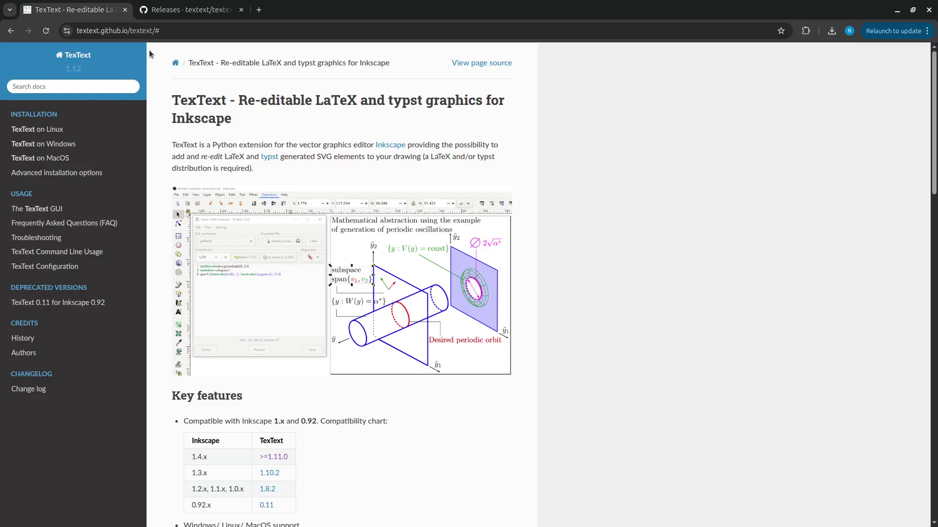
Step: Switch to the browser and examine the TexText homepage's address, Inkscape compatibility chart, key features and installation links
left_click(144, 31)
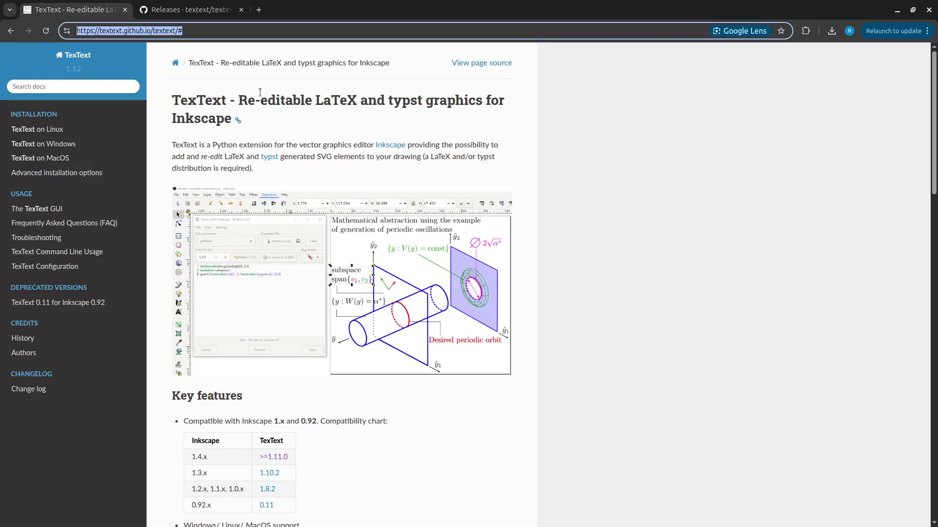
left_click(370, 124)
scroll(370, 124, "down", 5)
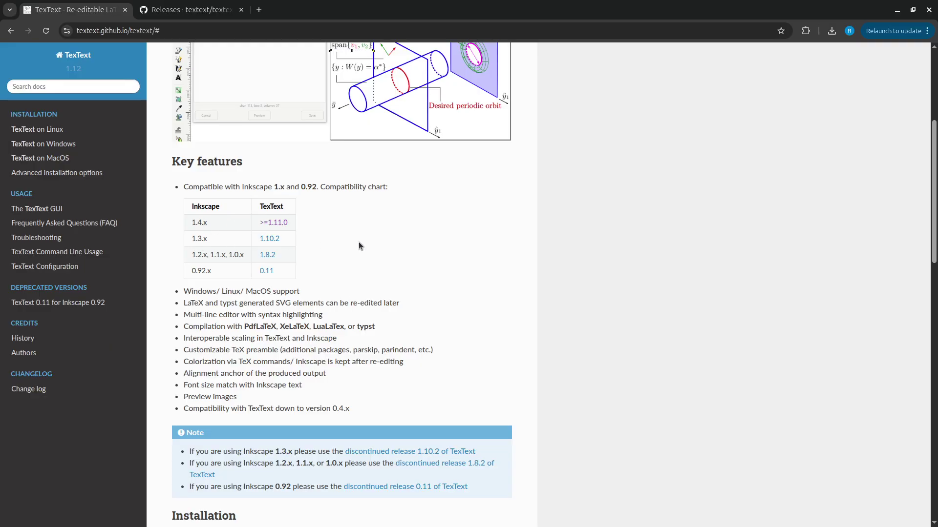
scroll(309, 259, "down", 6)
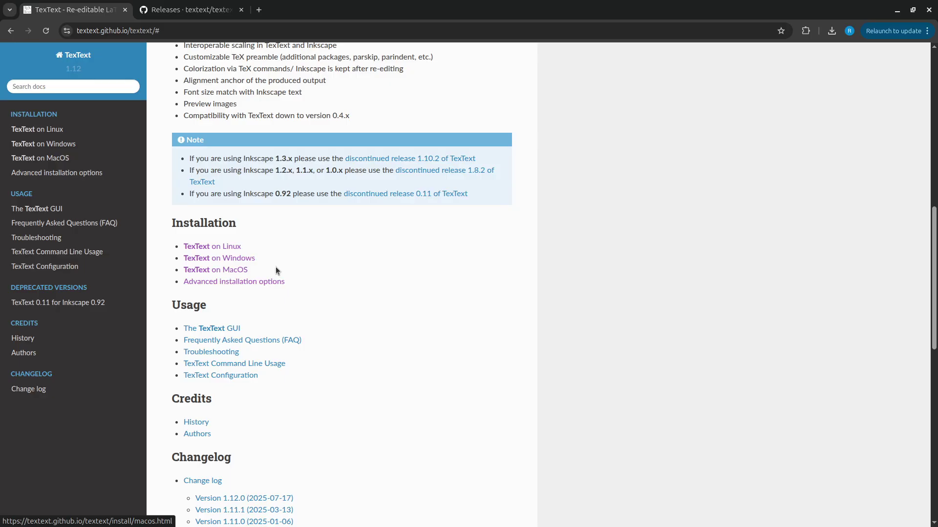
scroll(335, 262, "up", 1)
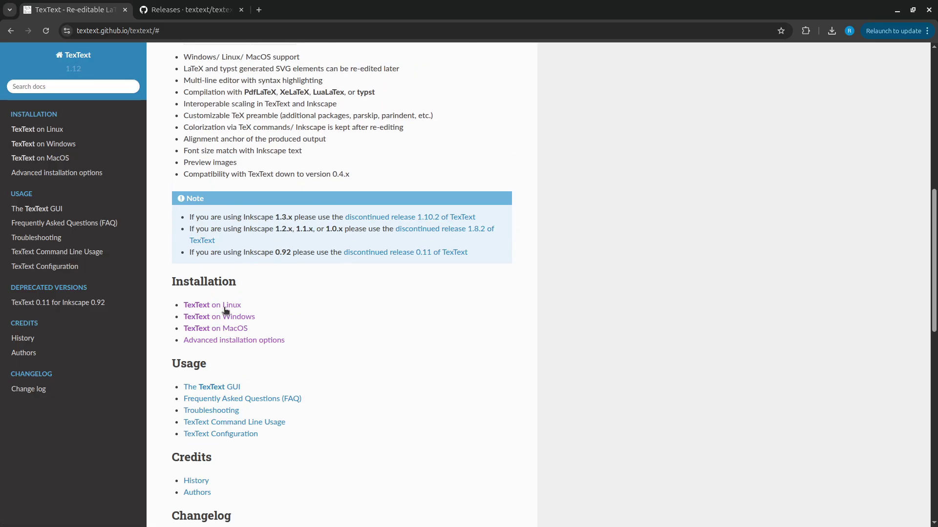
Step: Open the TexText on Windows guide and read its preparation, setup script and installer instructions
left_click(245, 318)
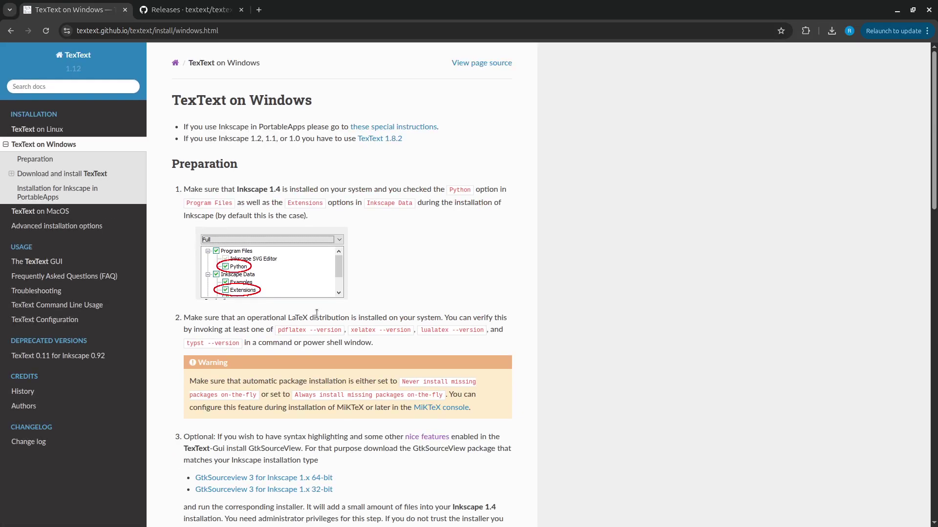
scroll(316, 317, "down", 2)
scroll(316, 317, "down", 2)
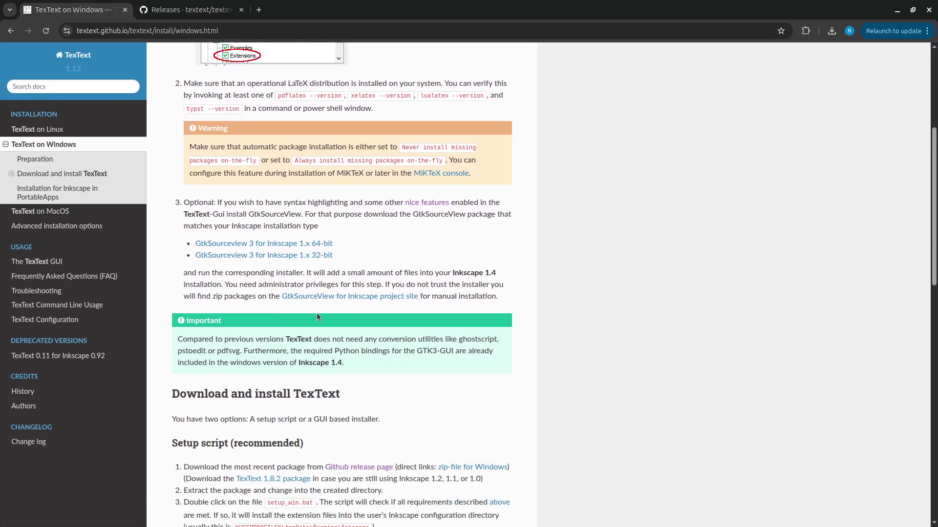
scroll(316, 318, "down", 4)
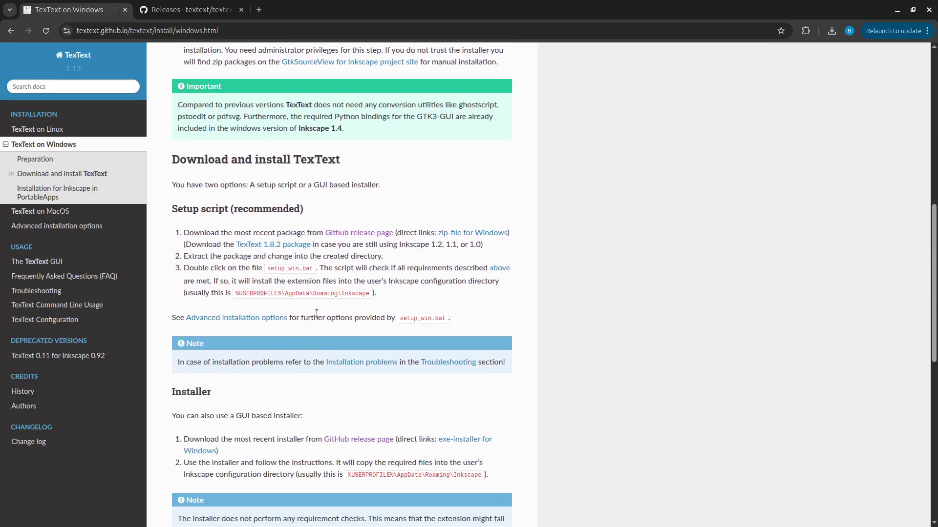
scroll(316, 313, "down", 2)
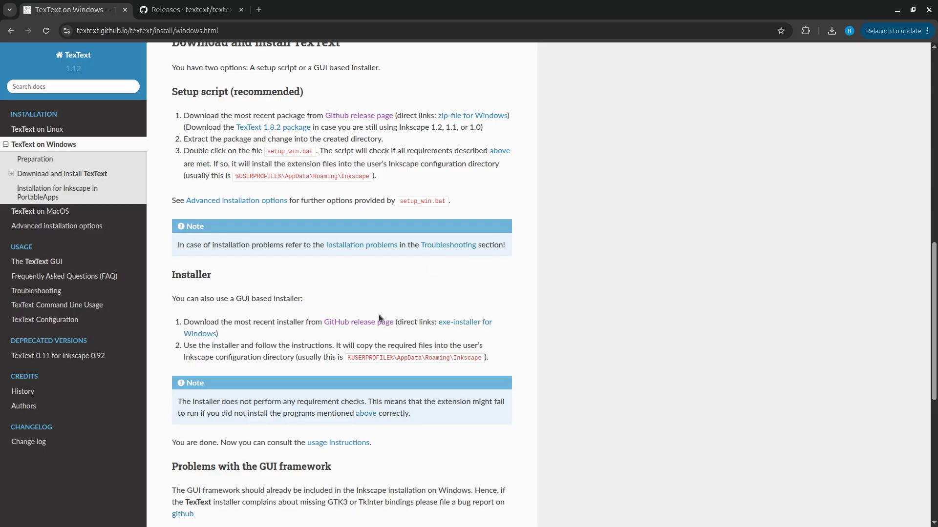
Step: Return to the TexText homepage, switch to the GitHub releases page, and open the main page of the textext/textext repository
scroll(378, 315, "up", 5)
left_click(11, 31)
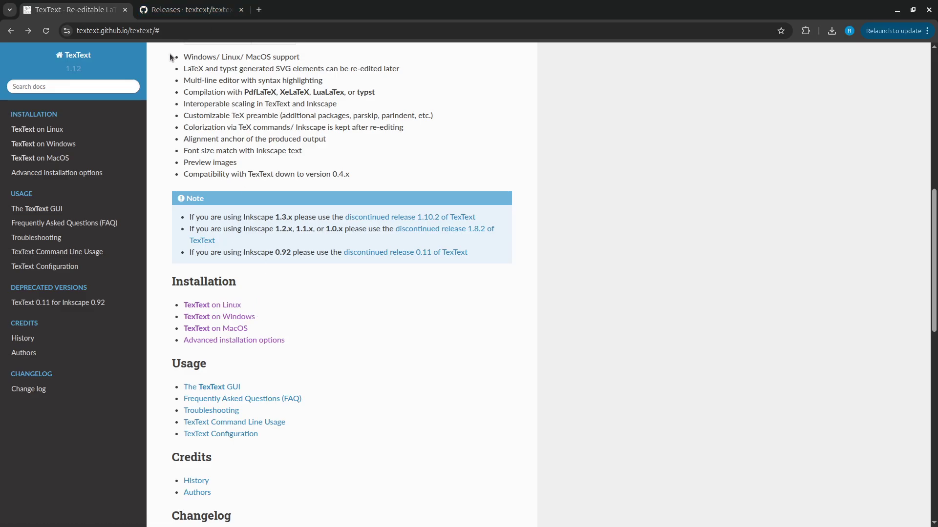
left_click(191, 9)
scroll(231, 256, "up", 5)
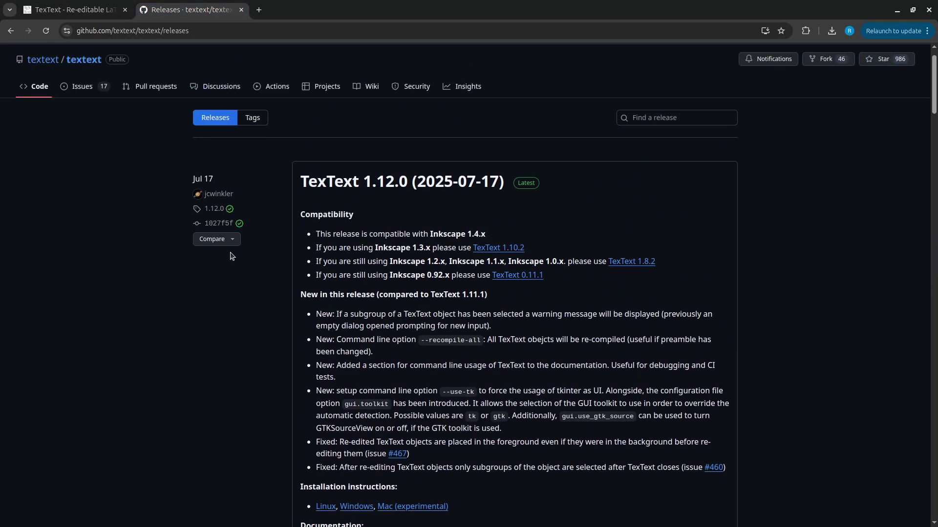
left_click(43, 92)
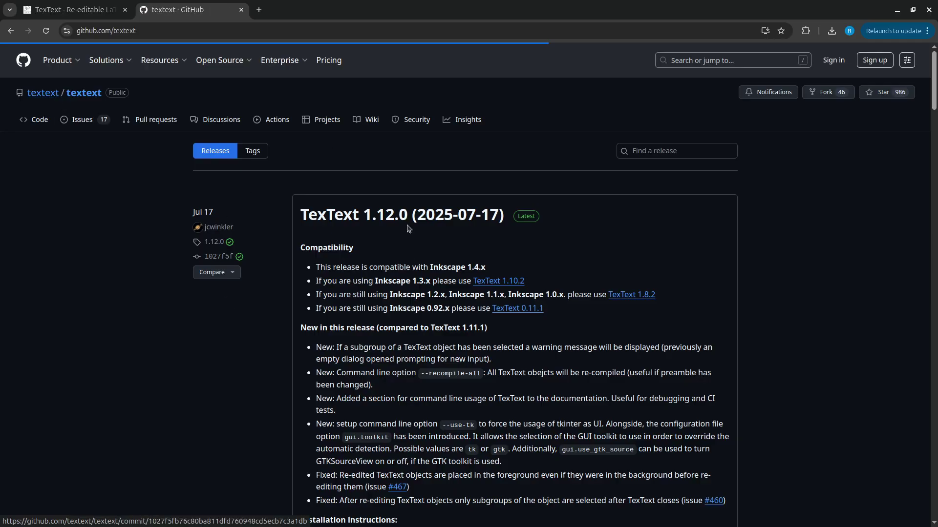
left_click(188, 203)
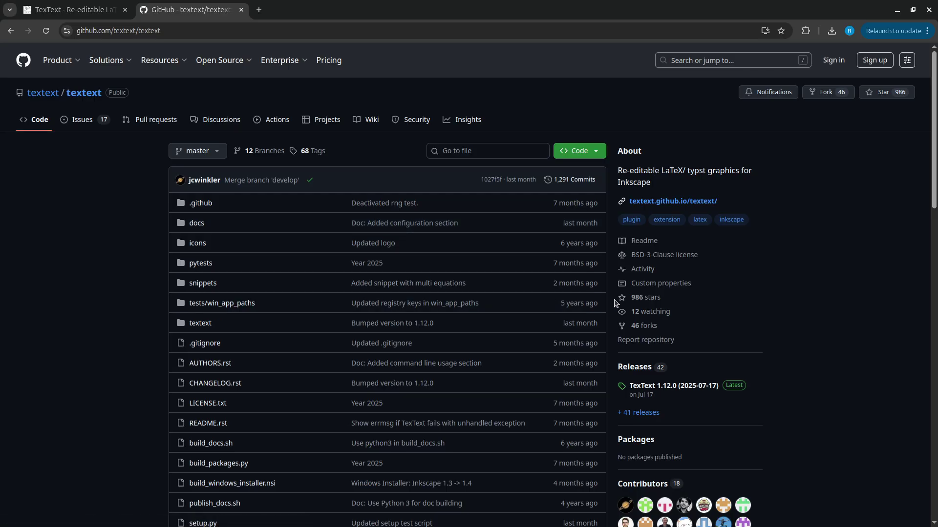
Step: Open the repository's releases and download TexText-Linux-1.12.0.zip from the TexText 1.12.0 assets
scroll(615, 303, "down", 3)
left_click(638, 296)
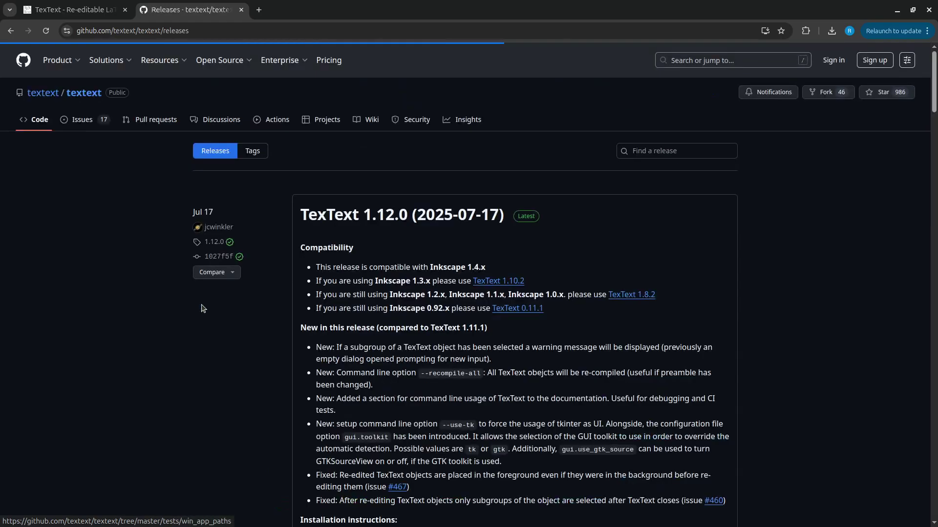
scroll(203, 308, "down", 6)
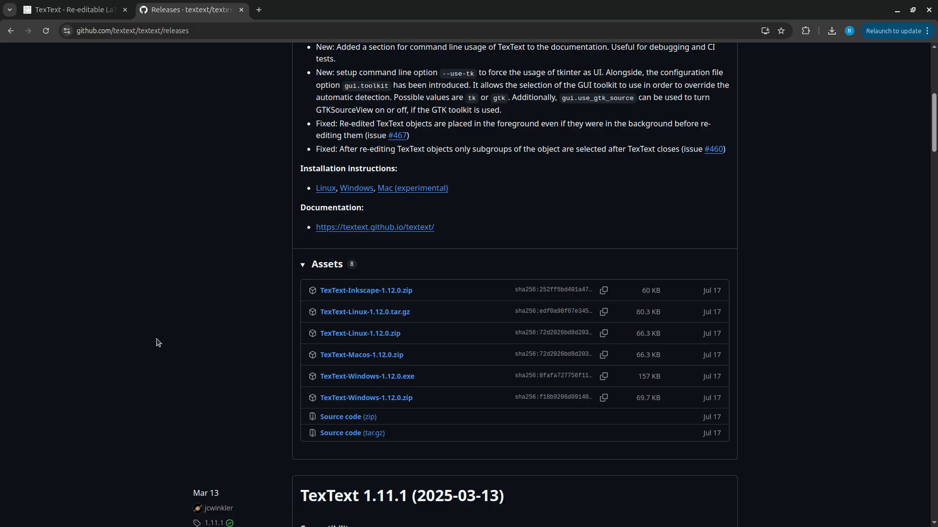
left_click(371, 337)
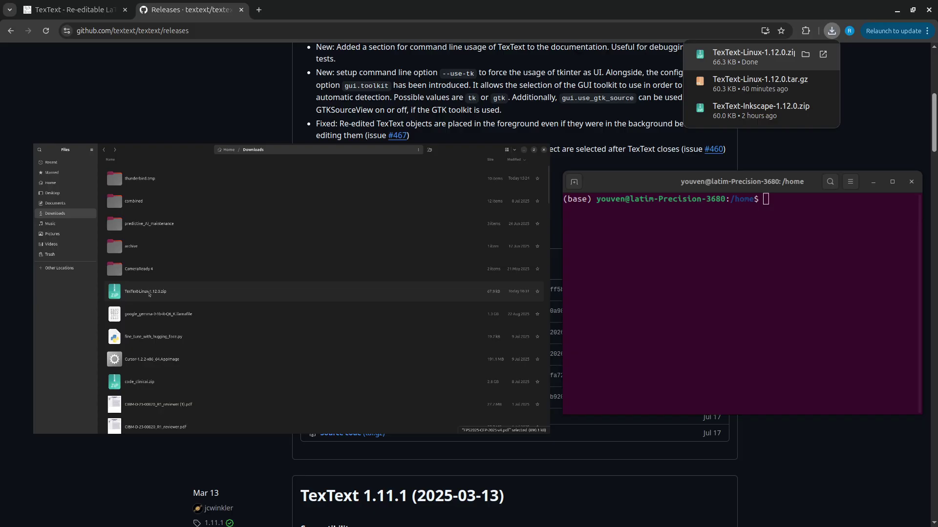
Step: In the Files app, extract TexText-Linux-1.12.0.zip in Downloads and delete the duplicate extracted folder
left_click(149, 293)
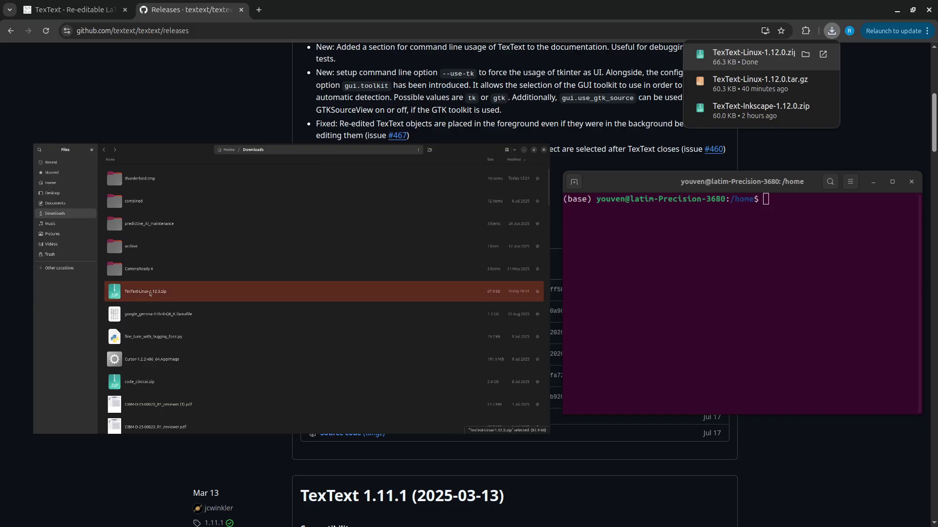
left_click(180, 274)
left_click(163, 292)
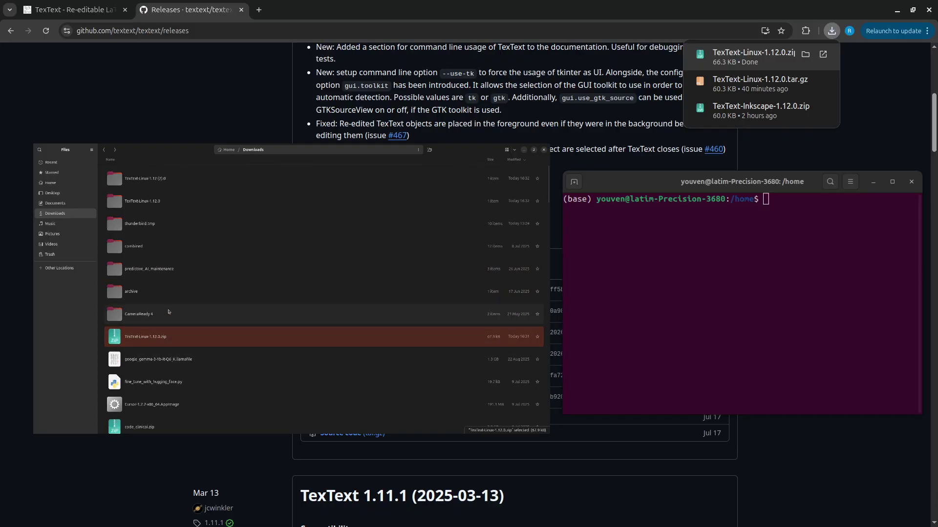
key("Delete")
Step: Open the textext-1.12.0 folder inside the extracted TexText-Linux-1.12.0 folder and copy its path
double_click(167, 184)
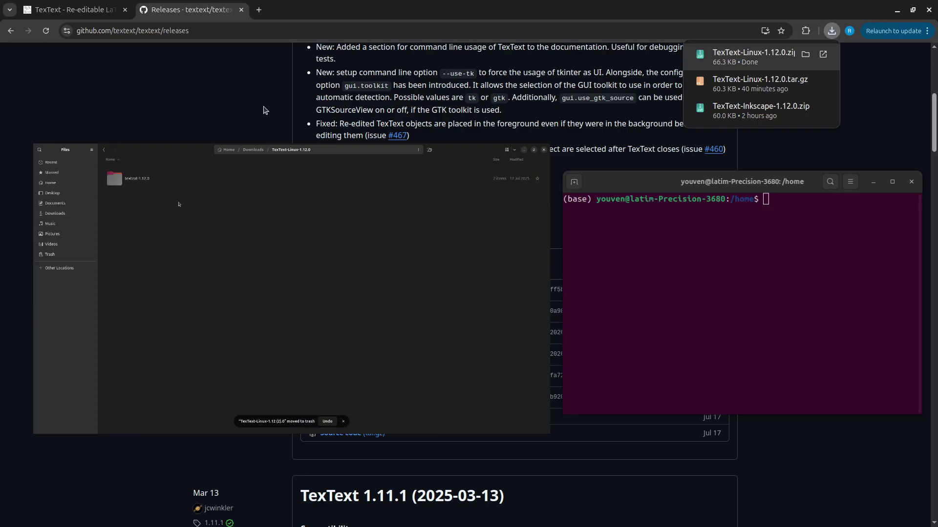
key("alt+Left")
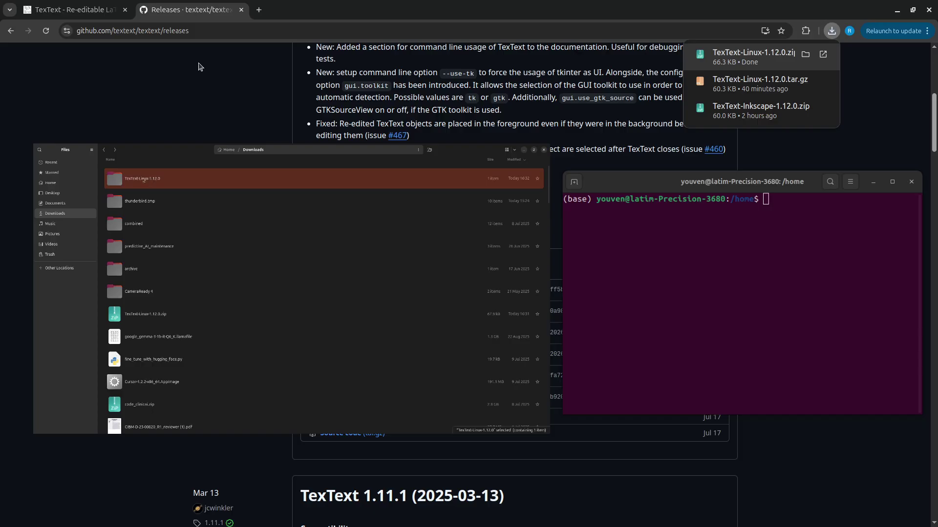
key("Return")
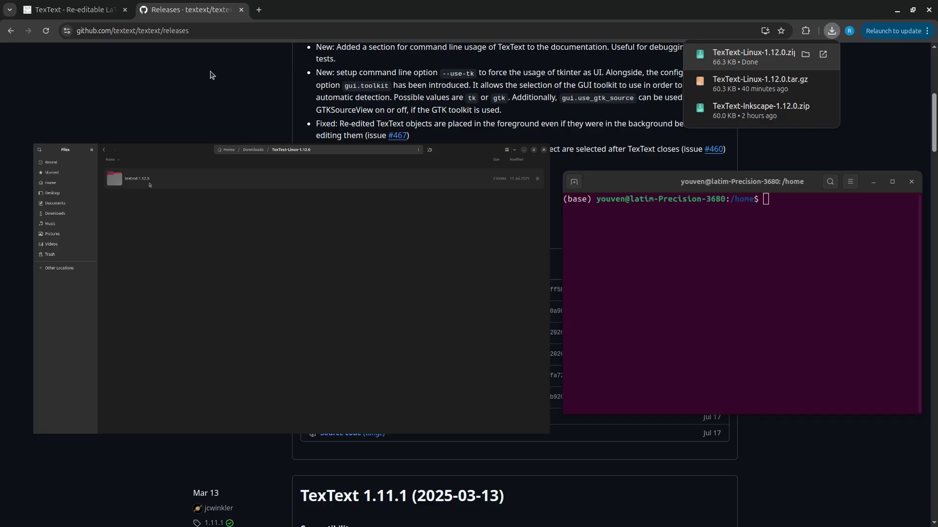
double_click(150, 184)
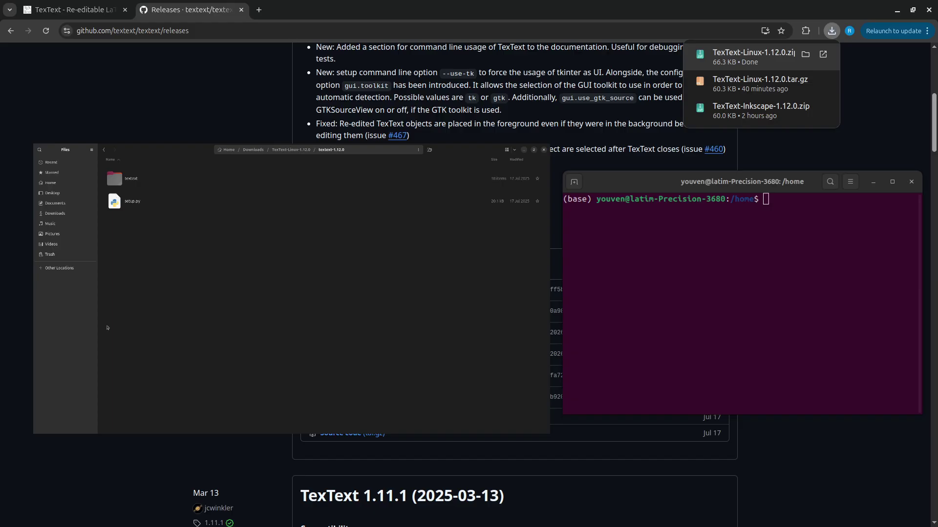
key("ctrl+l")
key("ctrl+c")
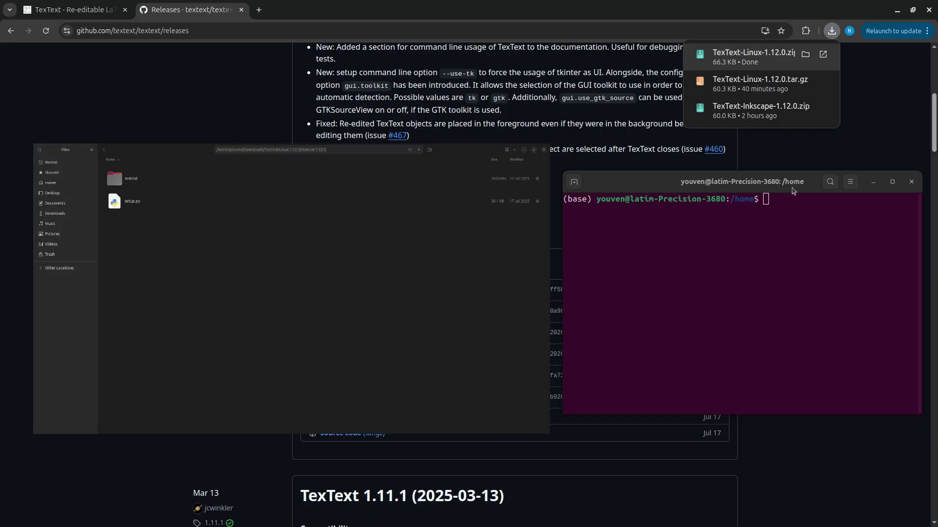
Step: Switch to the terminal, change to the copied textext-1.12.0 folder path with cd, and run python3 setup.py
left_click(792, 189)
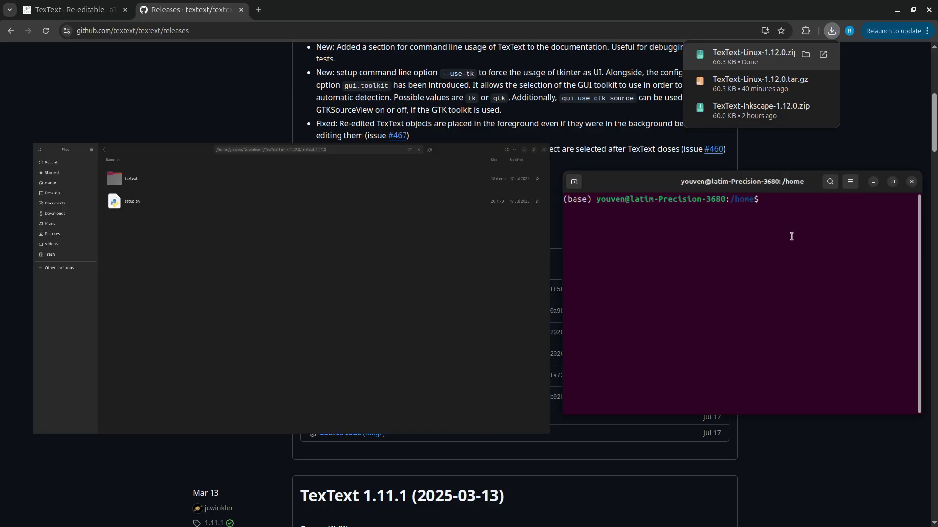
type("CD")
key("BackSpace")
key("BackSpace")
type("cd")
key("ctrl+shift+v")
key("Return")
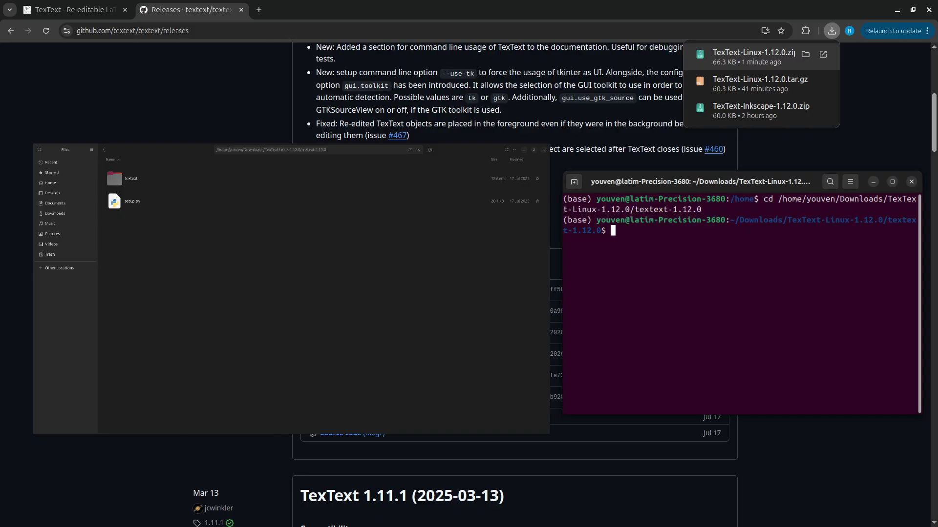
type("python3 setup.py")
key("Return")
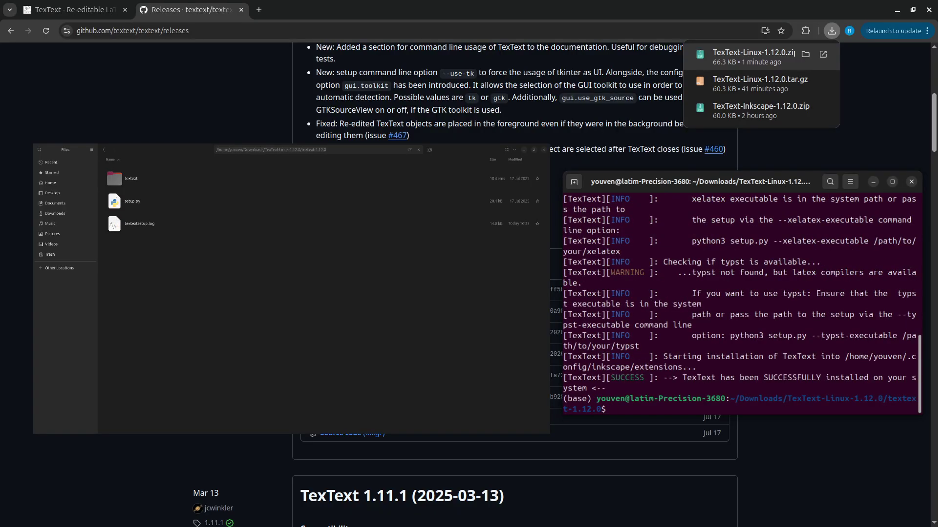
Step: Review the setup output for the Inkscape, GTK, tkinter, LaTeX compiler and typst checks and the installation result
scroll(792, 352, "up", 10)
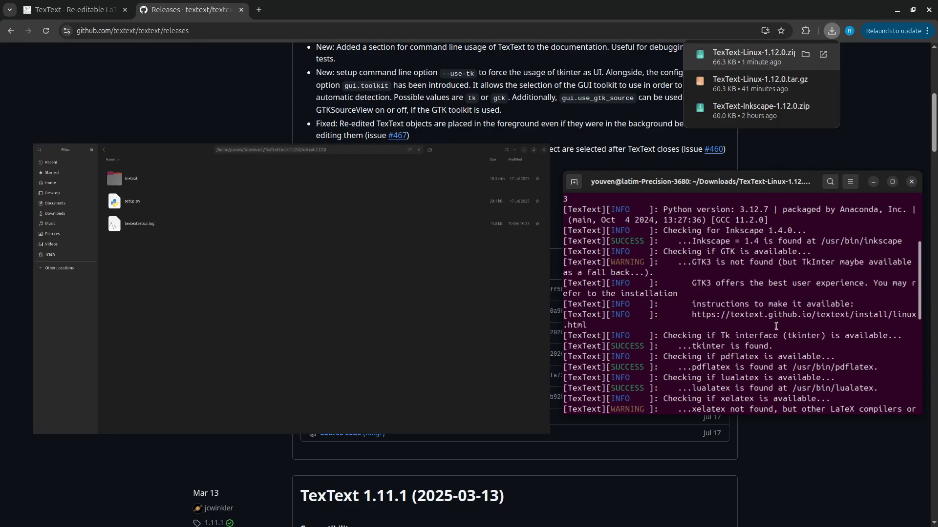
scroll(694, 254, "up", 2)
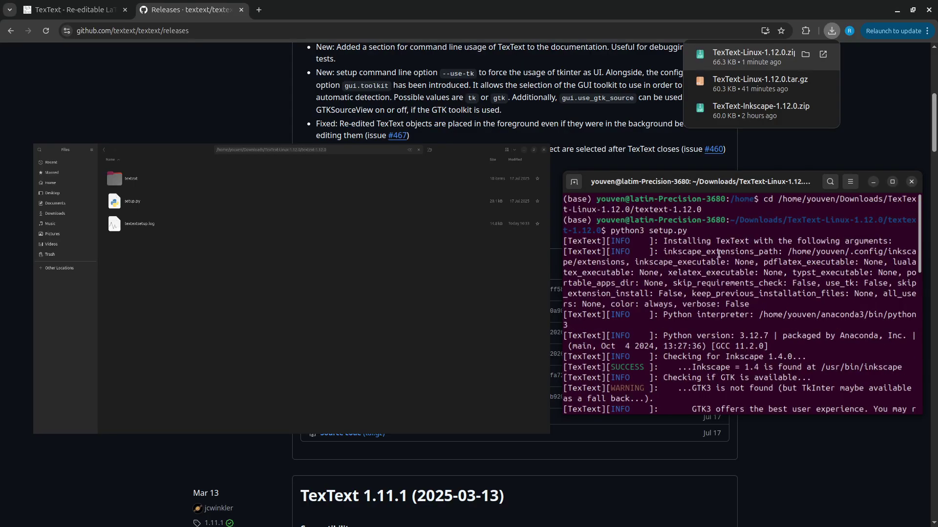
scroll(719, 347, "down", 3)
scroll(719, 347, "down", 2)
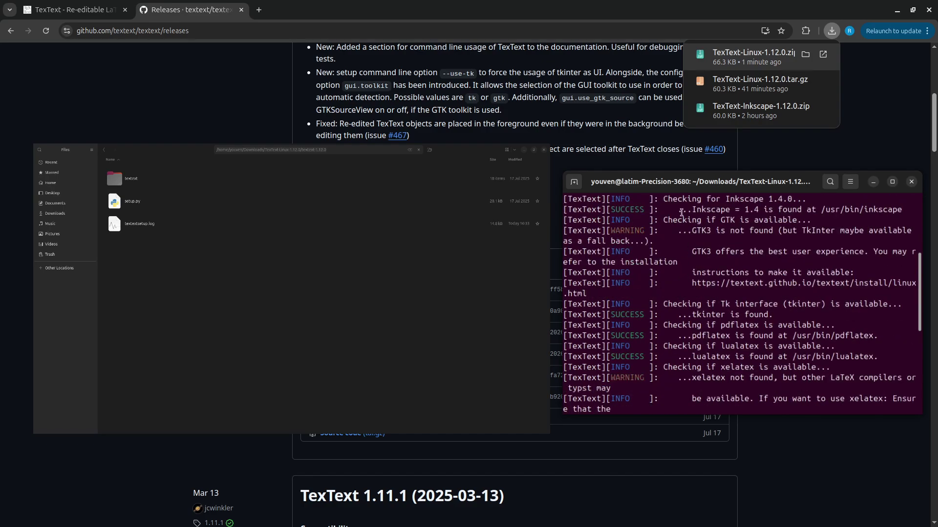
scroll(741, 280, "down", 4)
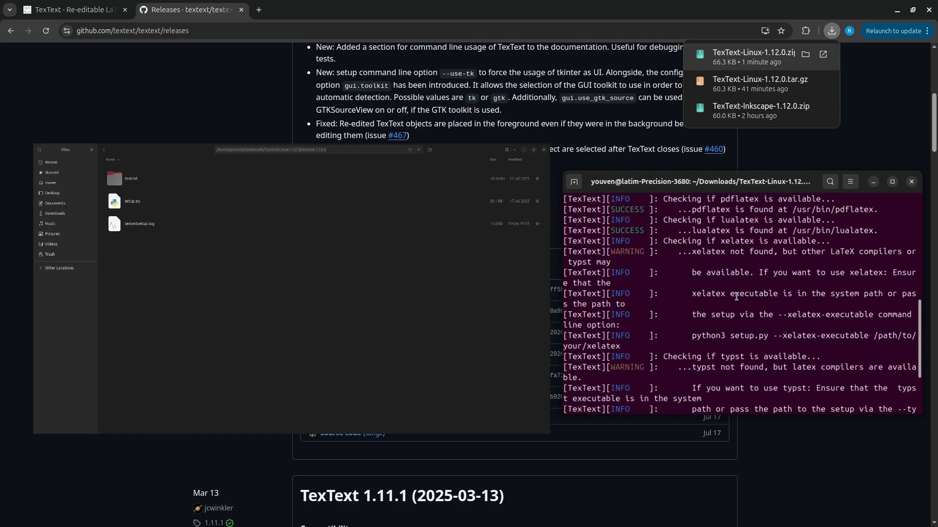
scroll(738, 279, "down", 4)
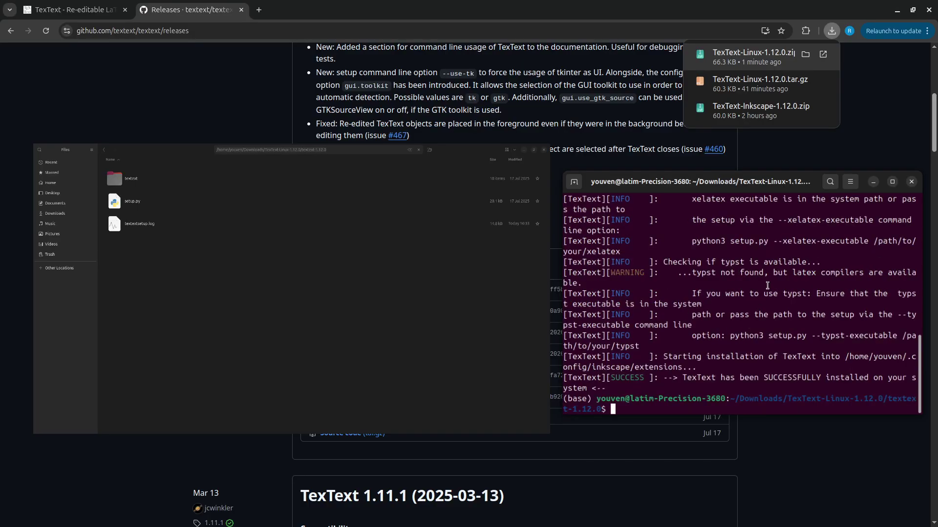
scroll(834, 309, "up", 2)
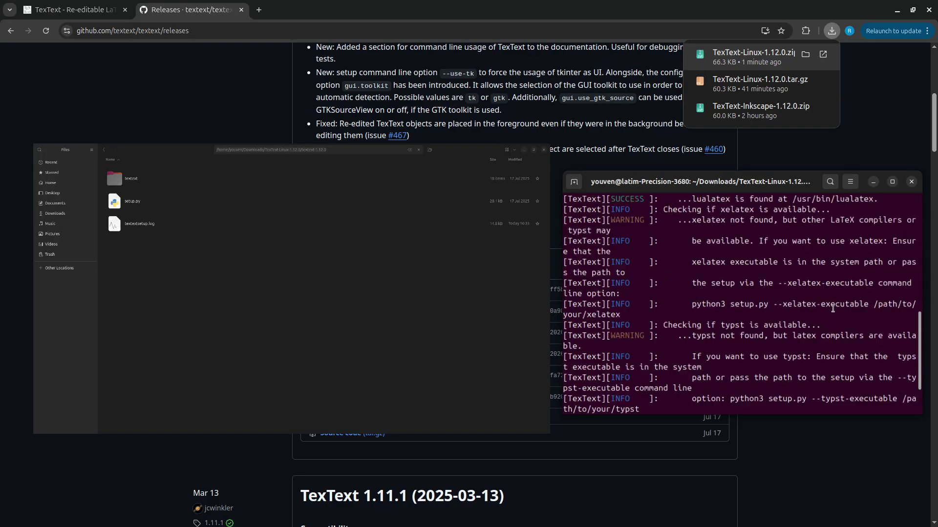
scroll(833, 308, "up", 2)
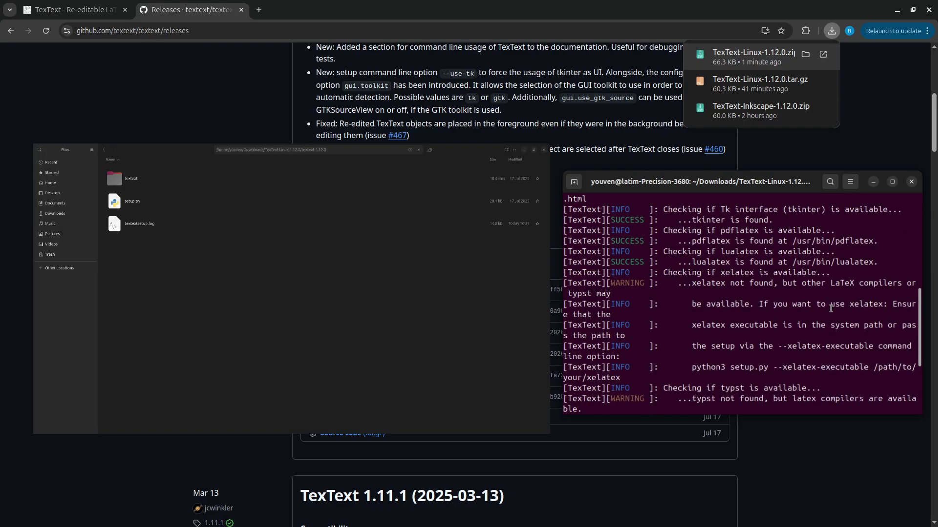
scroll(831, 309, "down", 4)
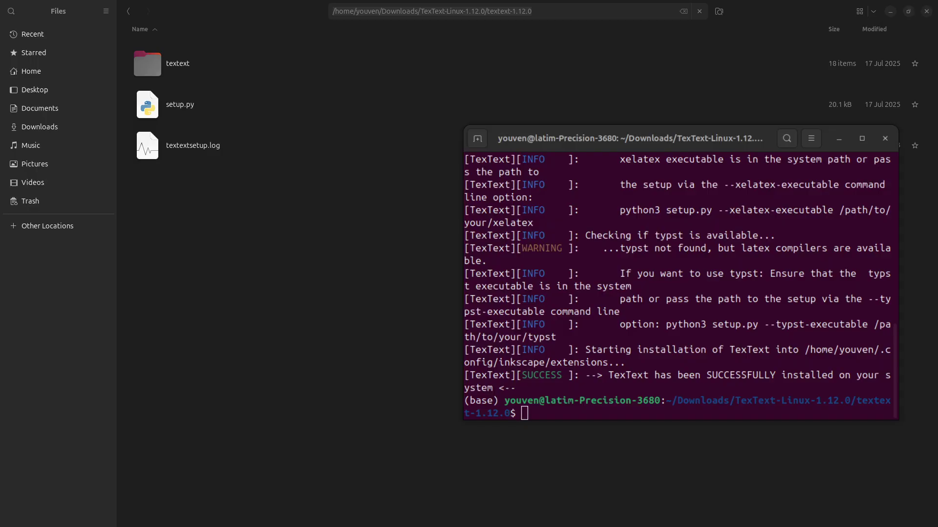
Step: In the Files app, show the hidden items in the home folder and open the .config folder
left_click(65, 72)
scroll(275, 261, "down", 3)
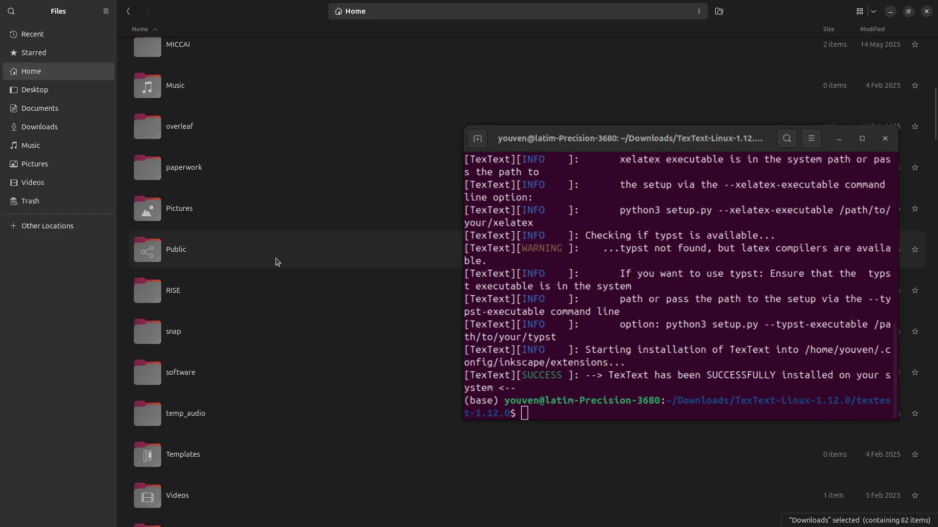
scroll(277, 262, "up", 4)
scroll(276, 262, "up", 3)
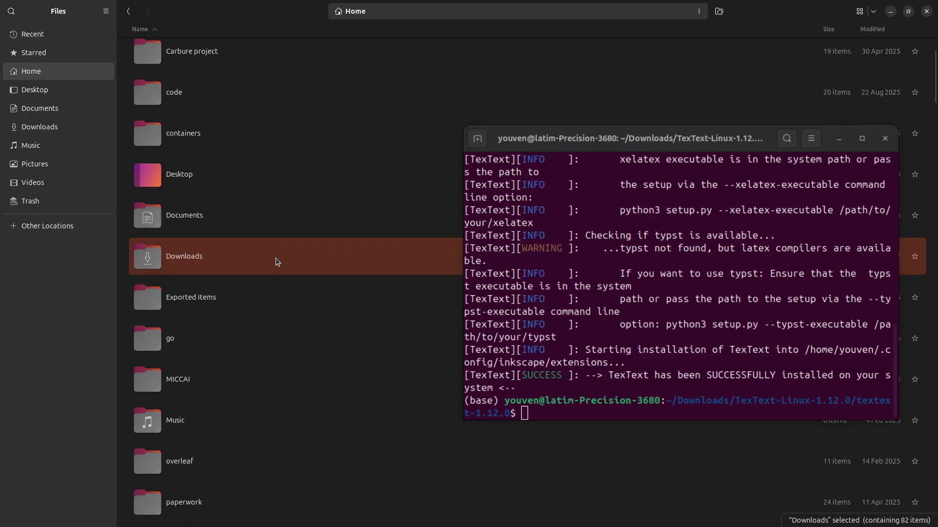
scroll(275, 262, "down", 5)
key("ctrl+h")
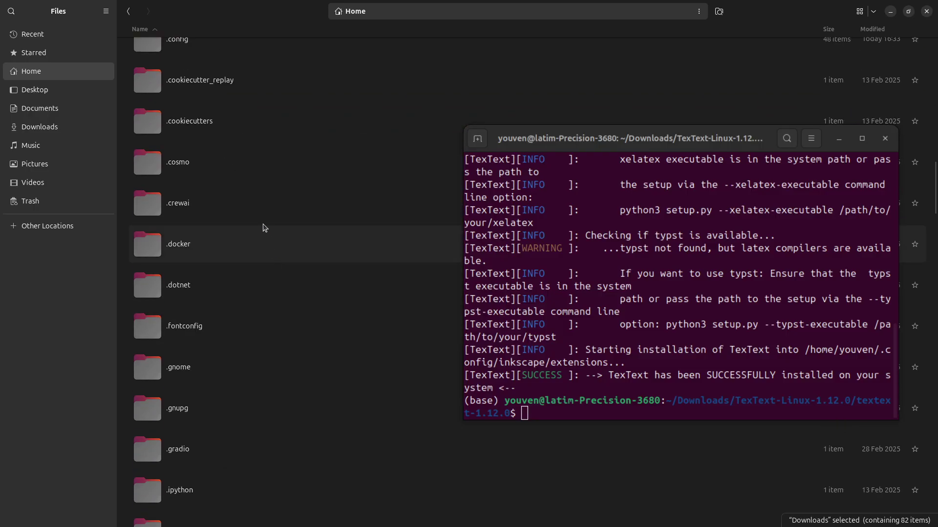
scroll(254, 229, "down", 5)
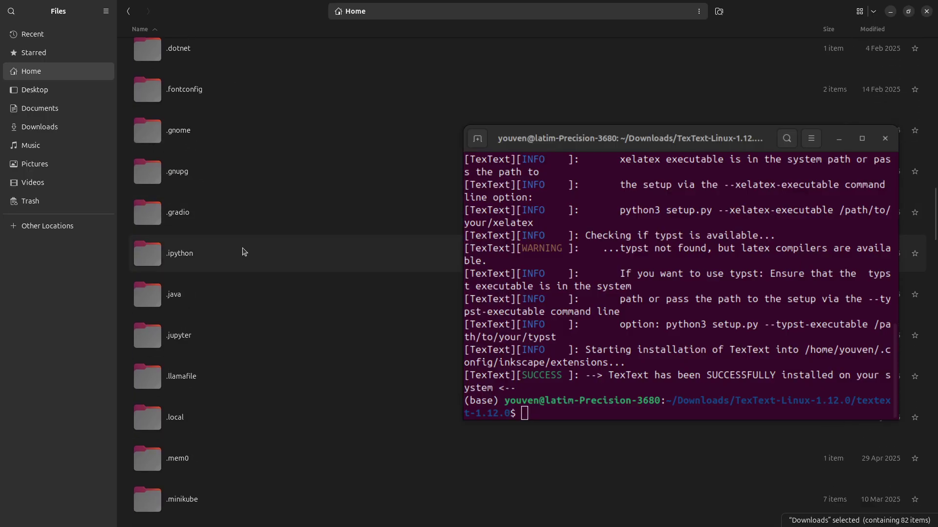
scroll(243, 252, "up", 5)
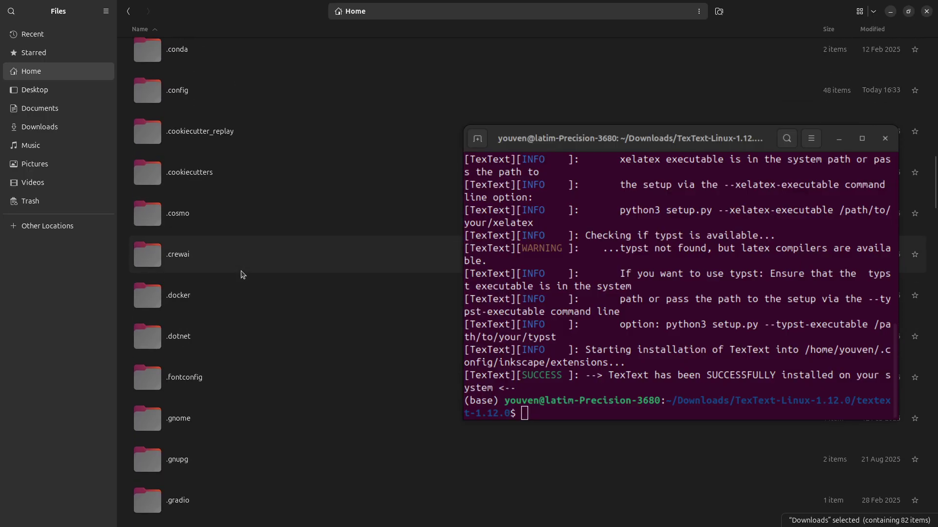
scroll(241, 274, "up", 1)
double_click(218, 138)
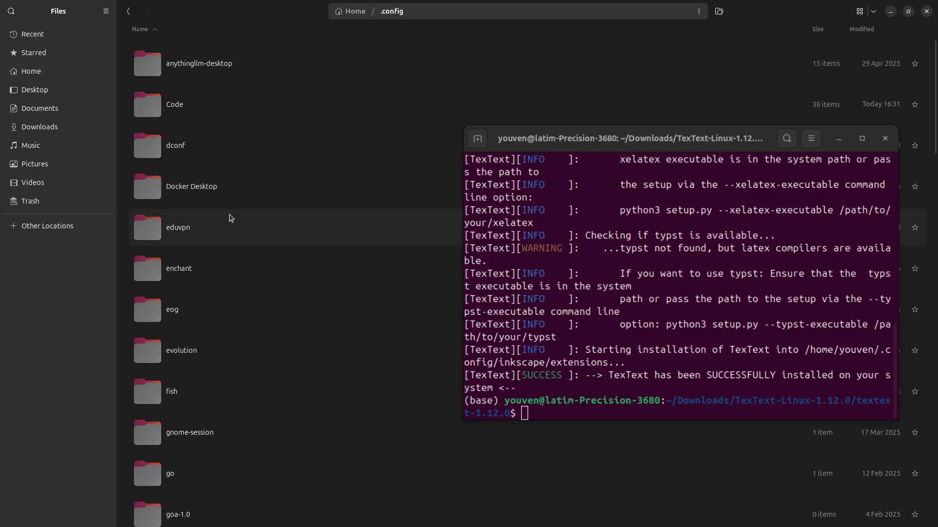
Step: Open the inkscape/extensions/textext folder inside .config to check the installed extension files
scroll(232, 218, "down", 7)
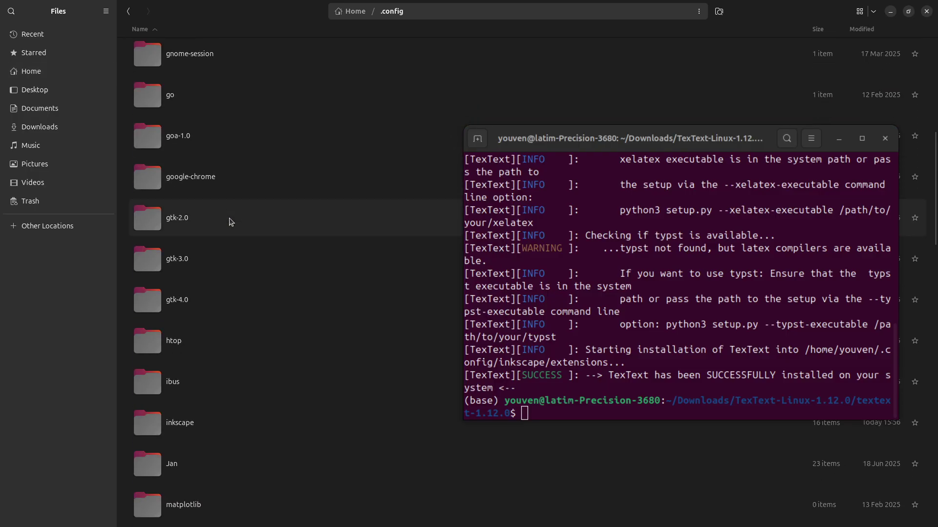
double_click(194, 425)
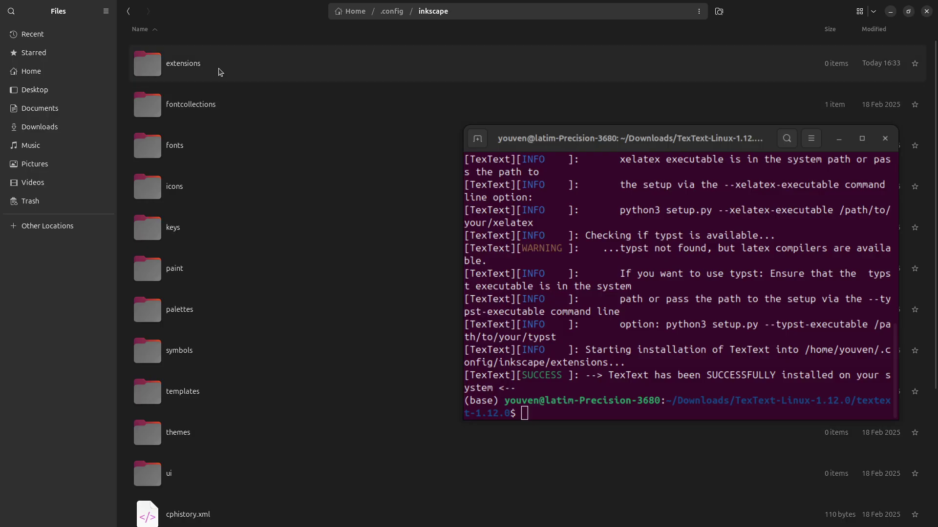
double_click(219, 72)
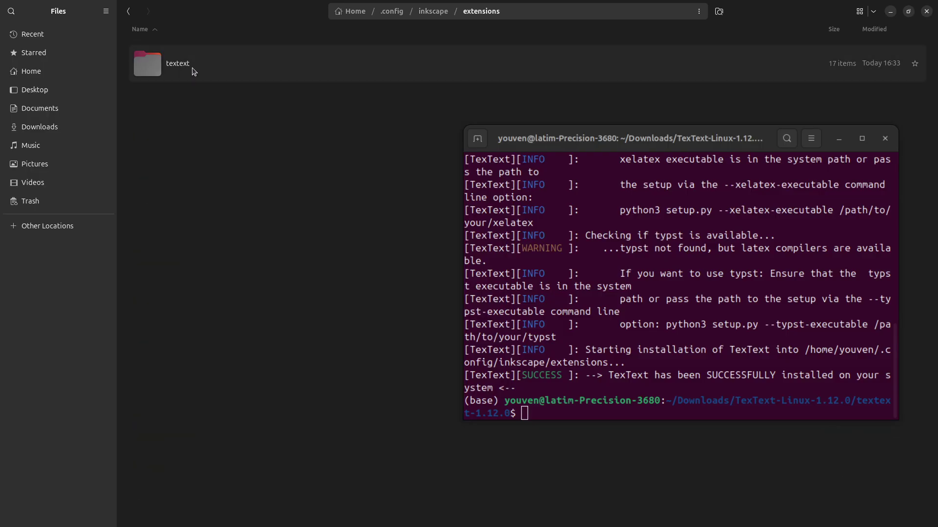
double_click(193, 71)
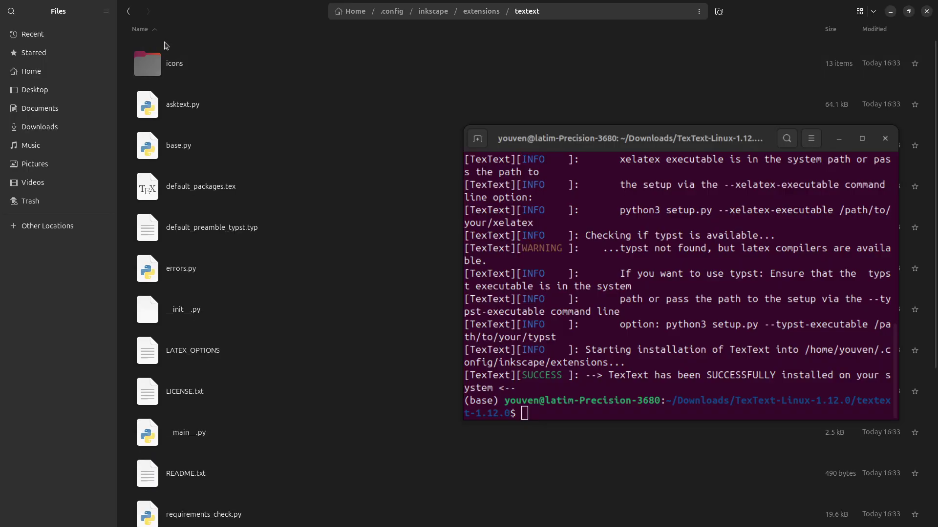
Step: Go back from the textext folder through extensions and inkscape to the .config folder
left_click(129, 12)
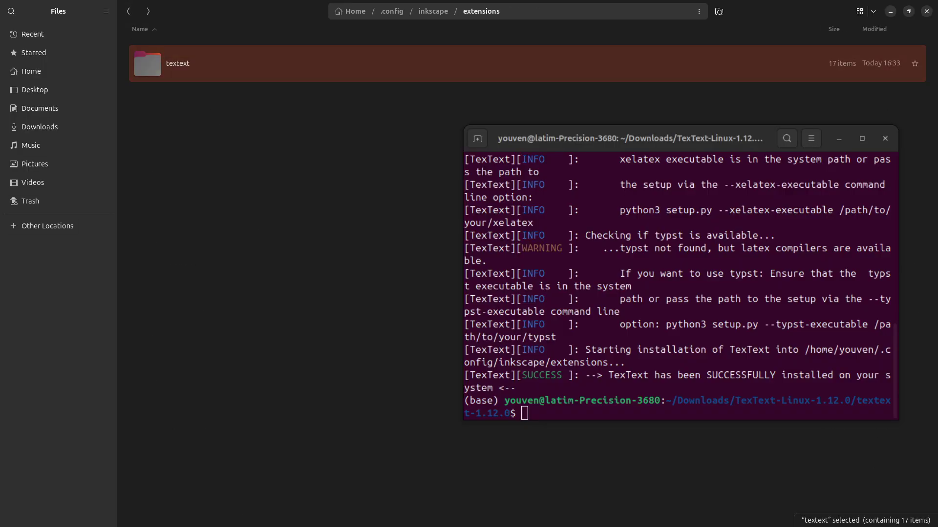
left_click(129, 13)
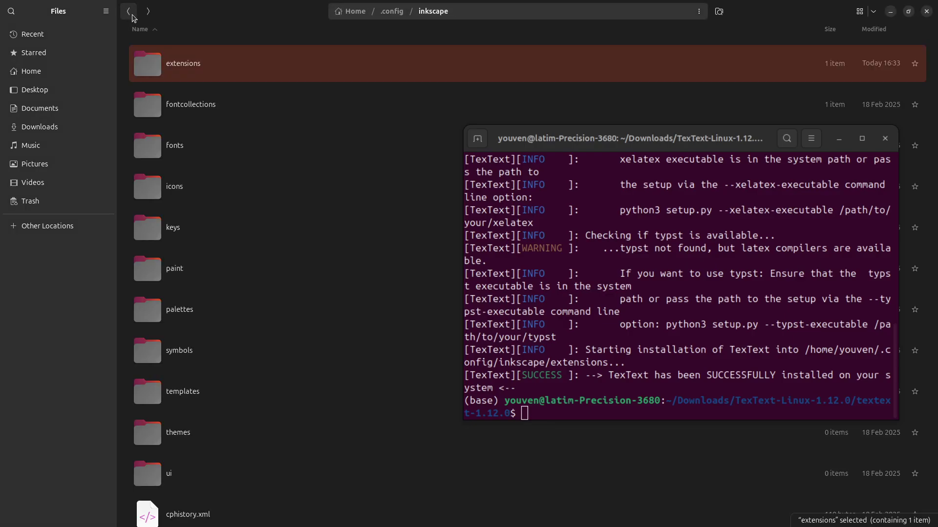
left_click(130, 12)
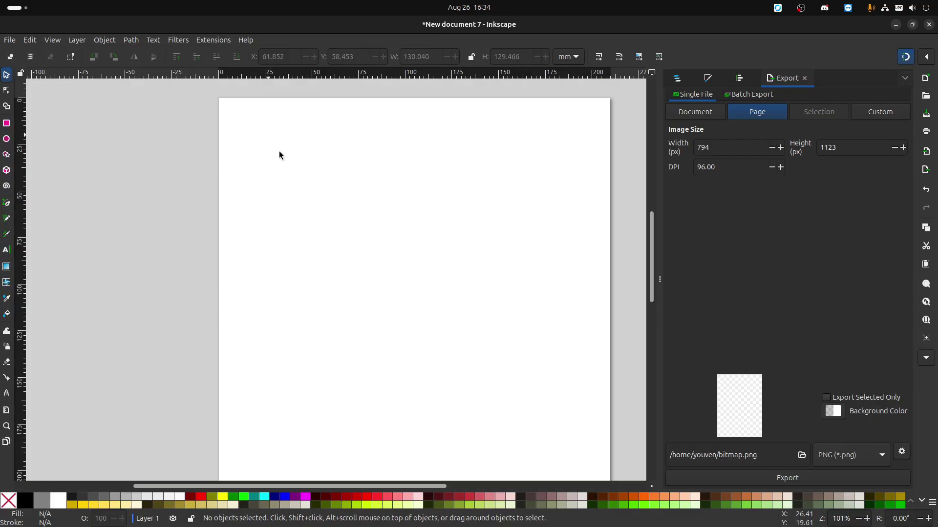
Step: Switch to the already open Inkscape document and check its Text extensions for a TexText entry
left_click(203, 40)
mouse_move(249, 246)
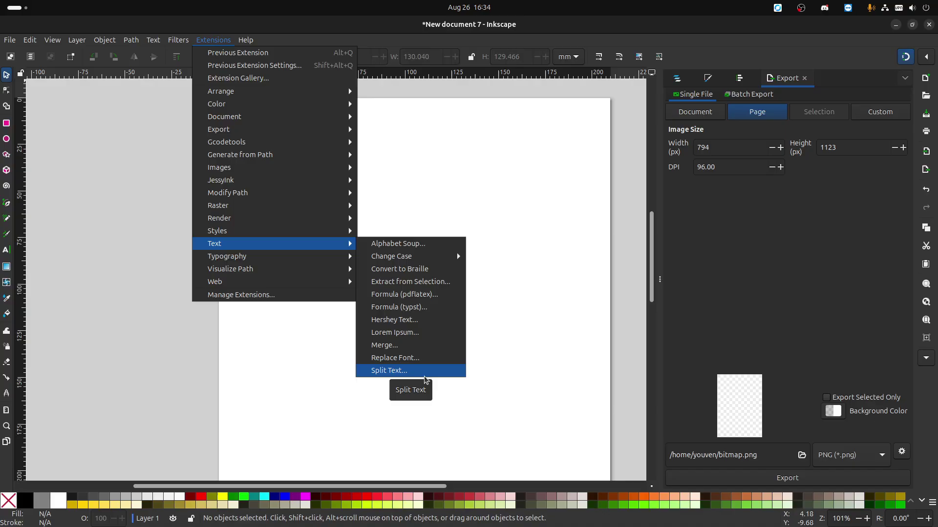
left_click(519, 227)
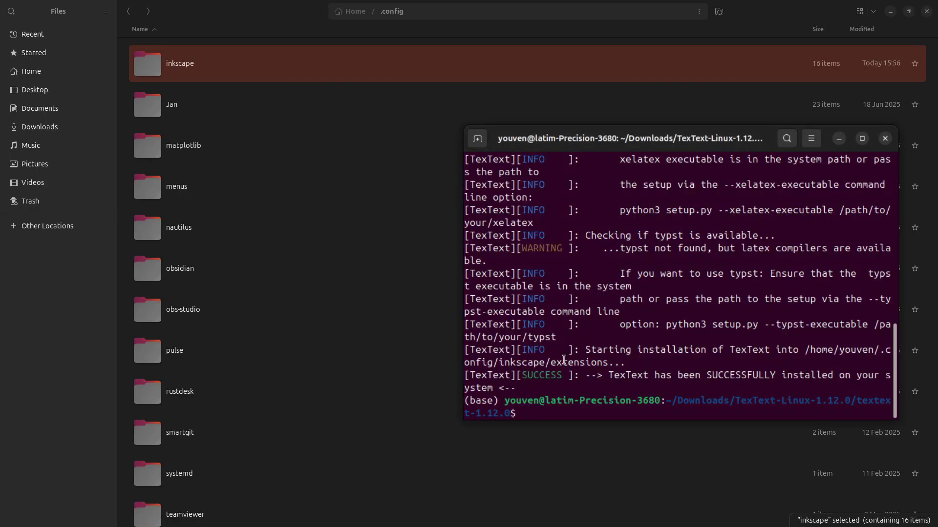
Step: Launch another Inkscape window with the inkscape command in the terminal and check its Text extensions for TexText
type("inkscape")
key("Return")
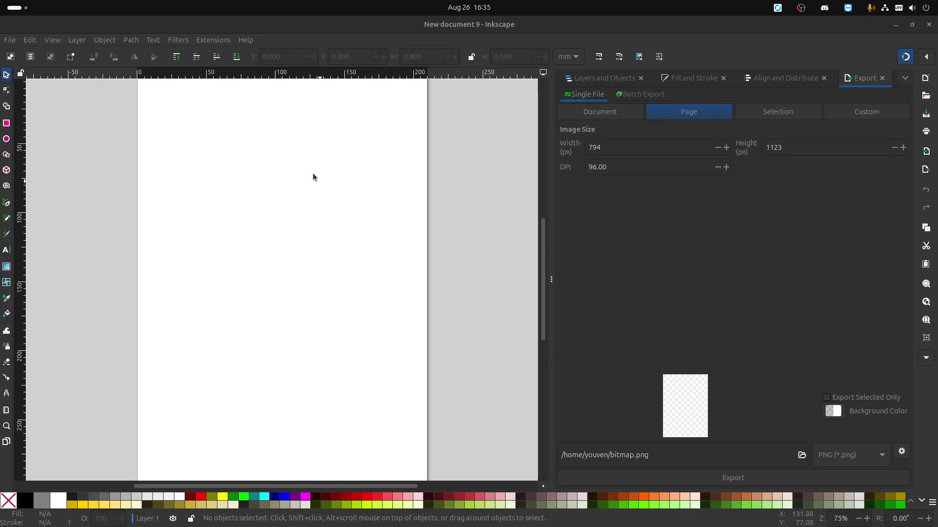
left_click(221, 42)
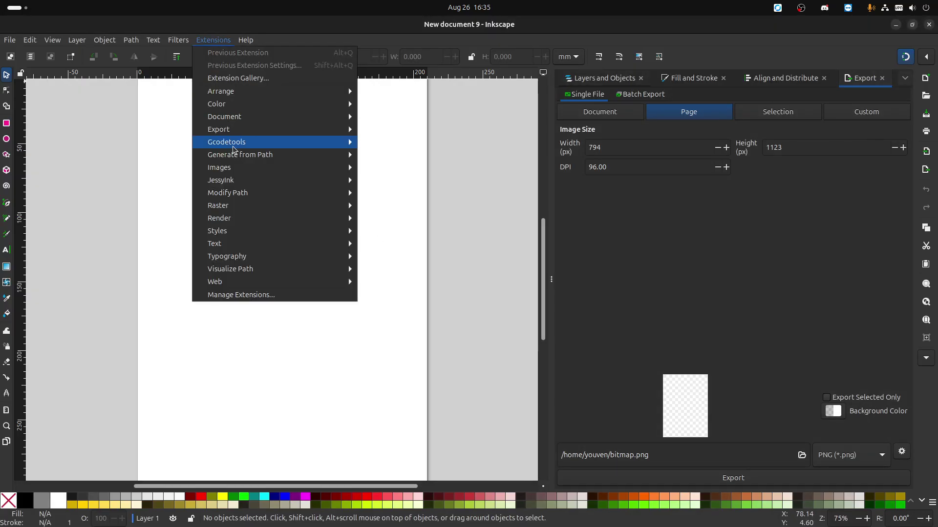
mouse_move(236, 245)
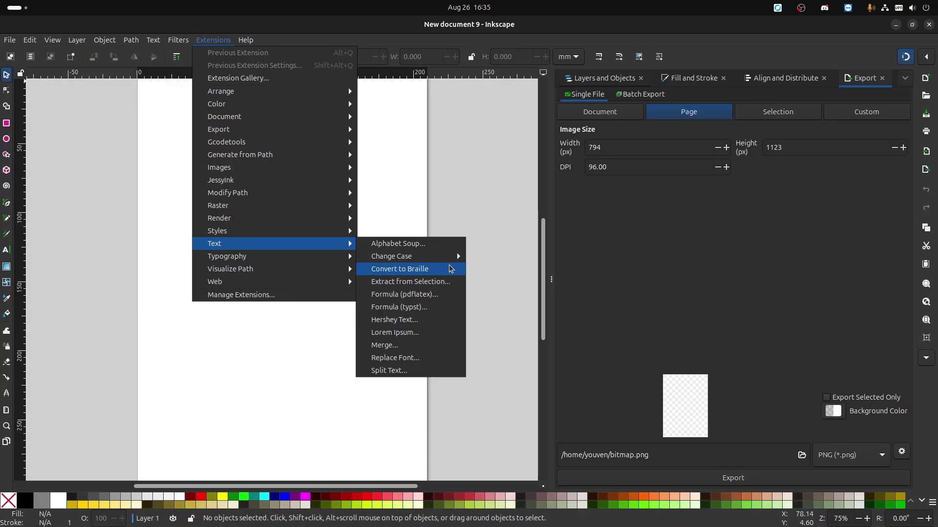
mouse_move(449, 262)
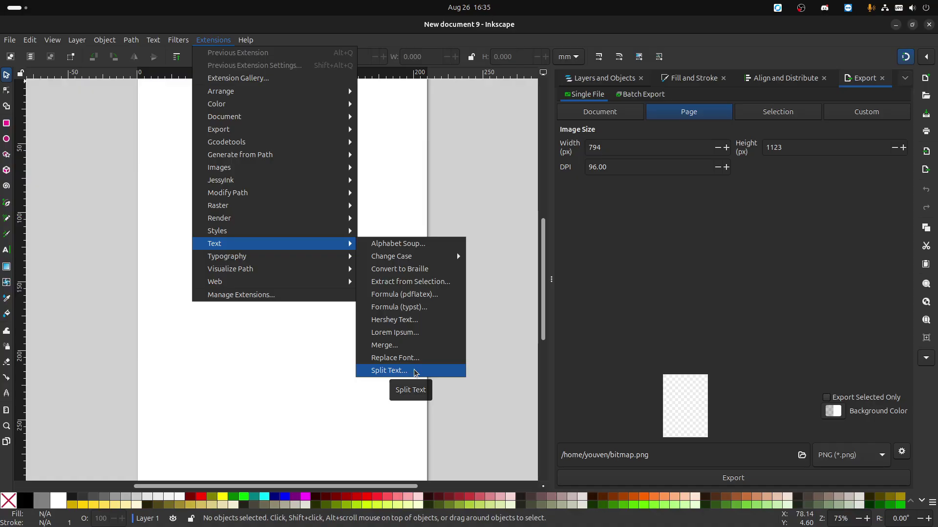
left_click(313, 375)
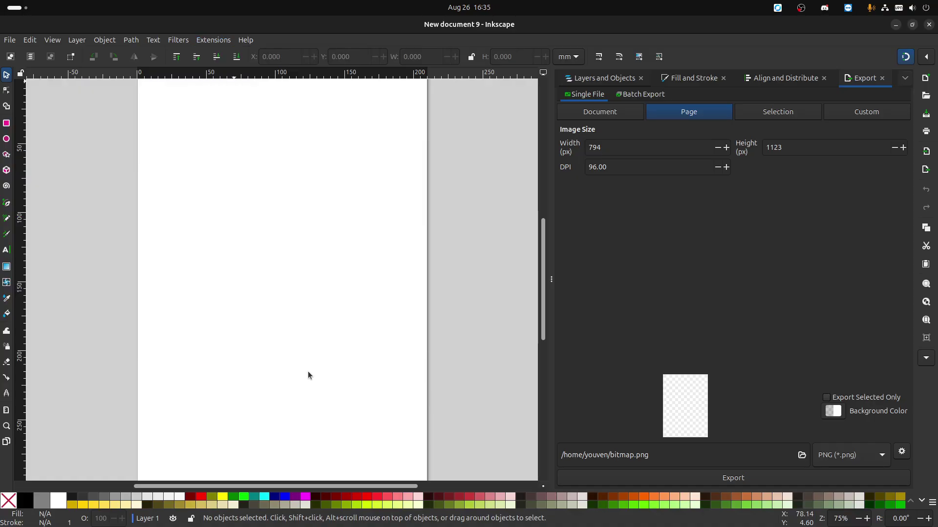
Step: Close both open Inkscape documents without saving so the program quits completely
left_click(928, 24)
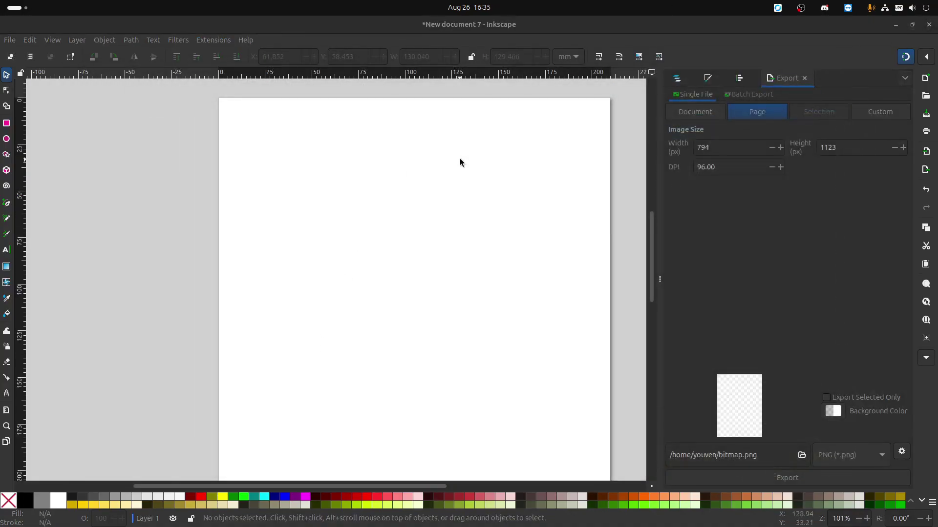
left_click(928, 24)
left_click(375, 301)
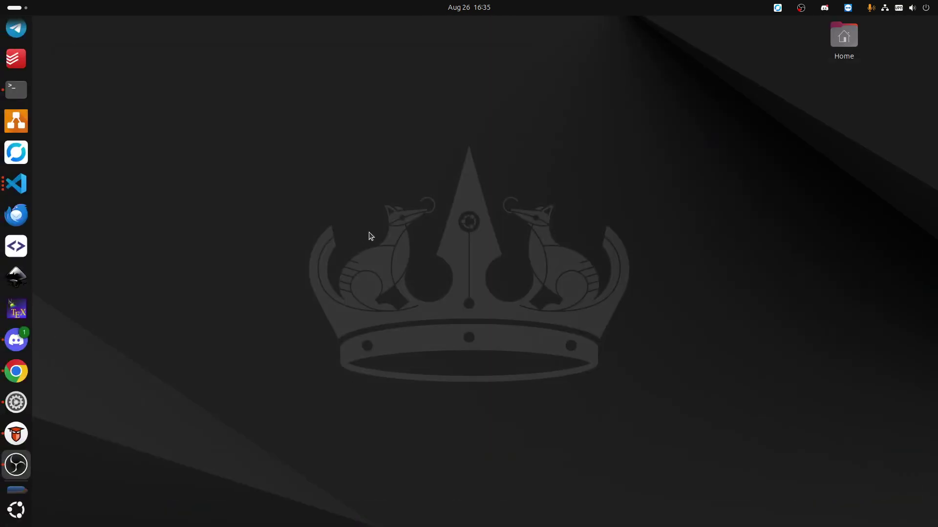
Step: Relaunch Inkscape with a new document and check the Text extensions for the TexText entry
left_click(17, 283)
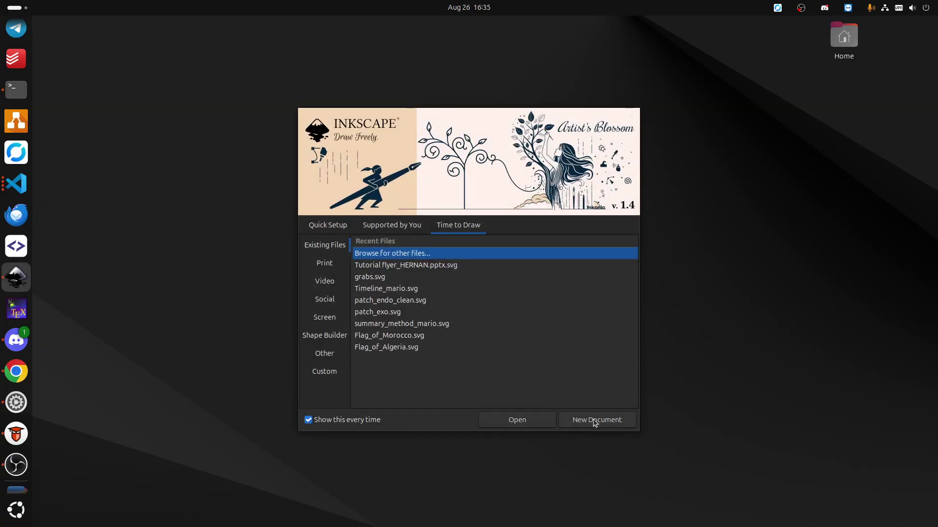
left_click(592, 419)
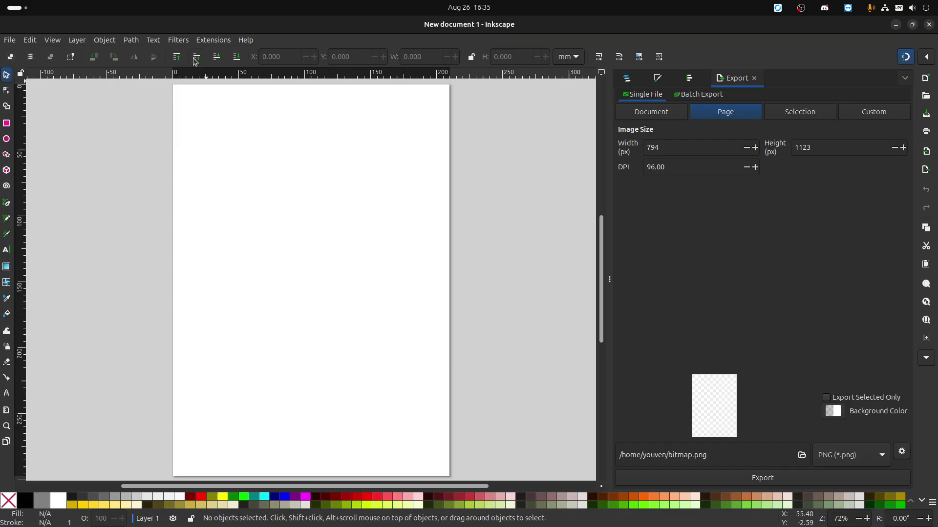
left_click(213, 39)
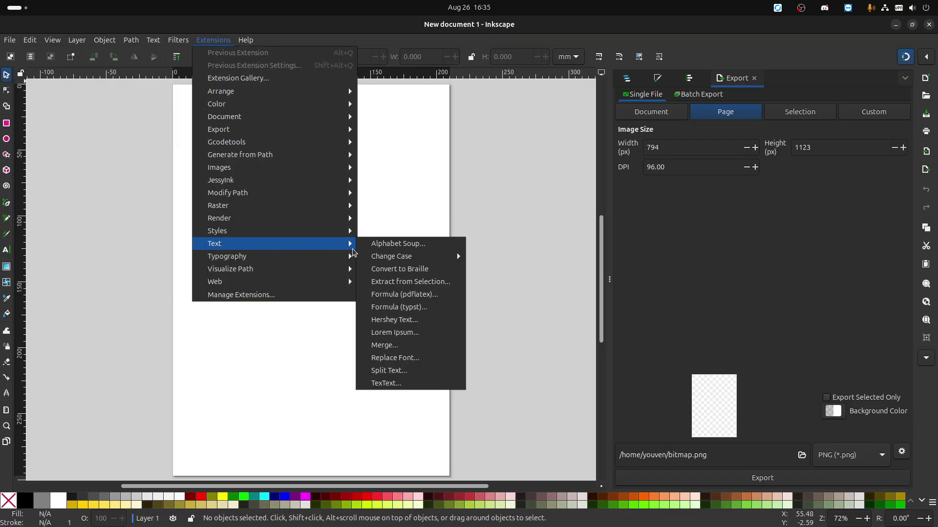
left_click(429, 203)
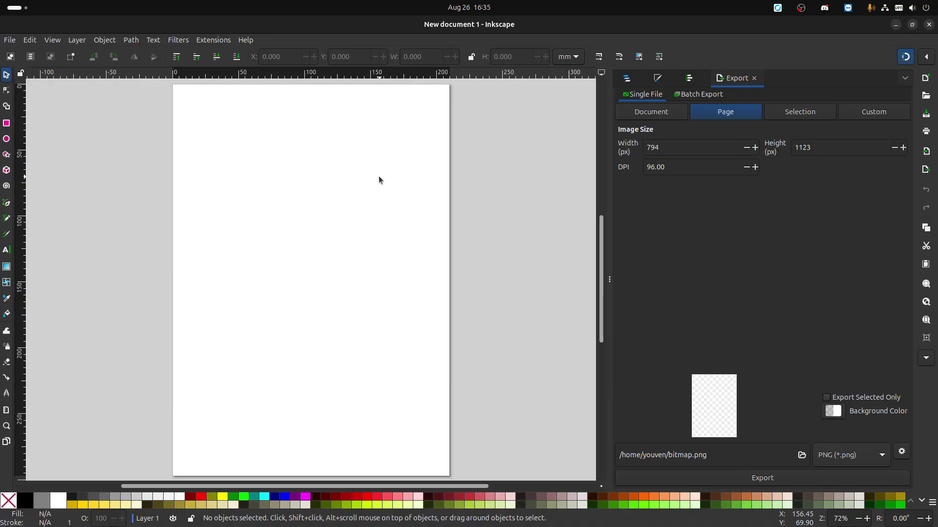
left_click(207, 40)
mouse_move(266, 246)
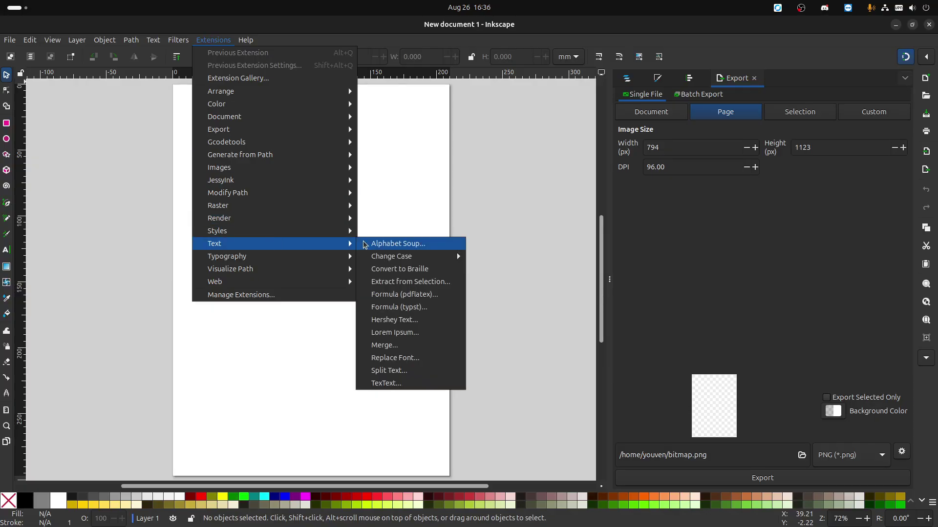
left_click(400, 384)
left_click_drag(167, 49, 286, 90)
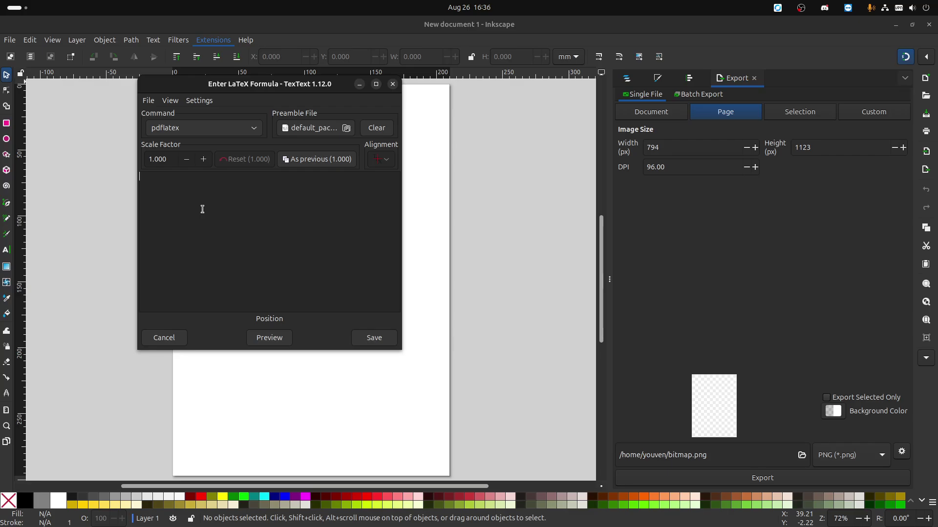
type("$$")
left_click(392, 84)
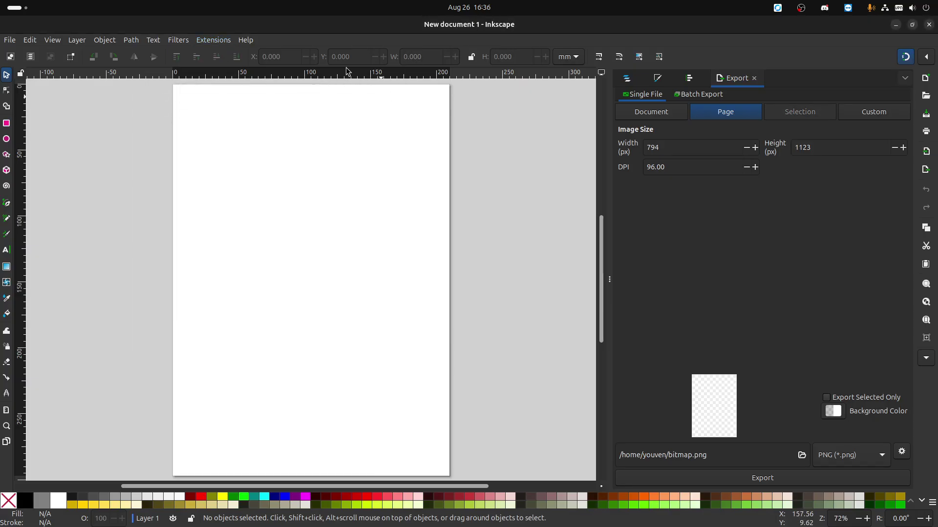
Step: Examine the LaTeX input of the built-in Formula (pdflatex) extension and close its dialog
left_click(224, 40)
mouse_move(249, 241)
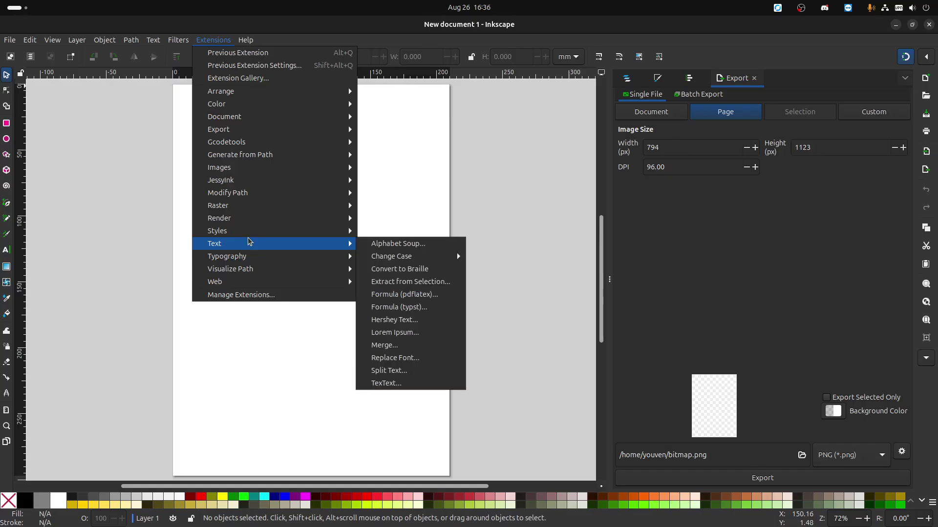
left_click(435, 294)
triple_click(498, 272)
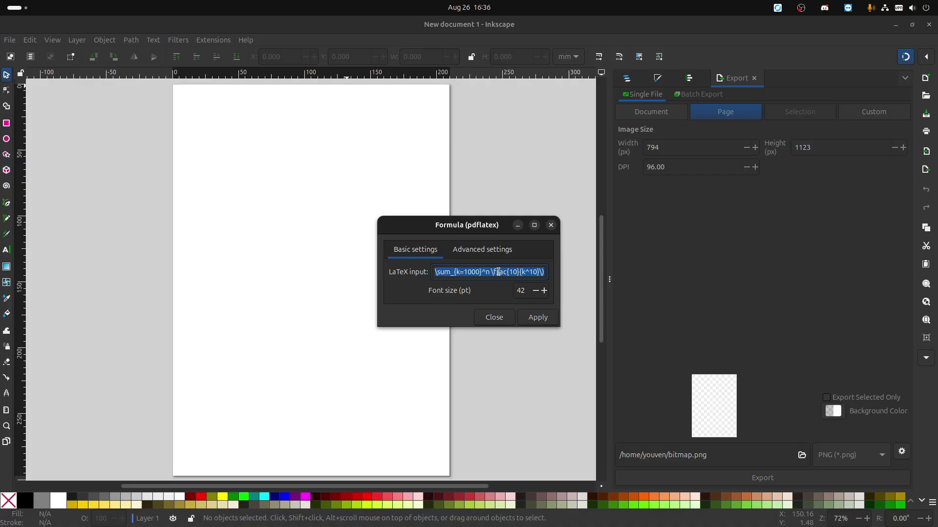
left_click(551, 226)
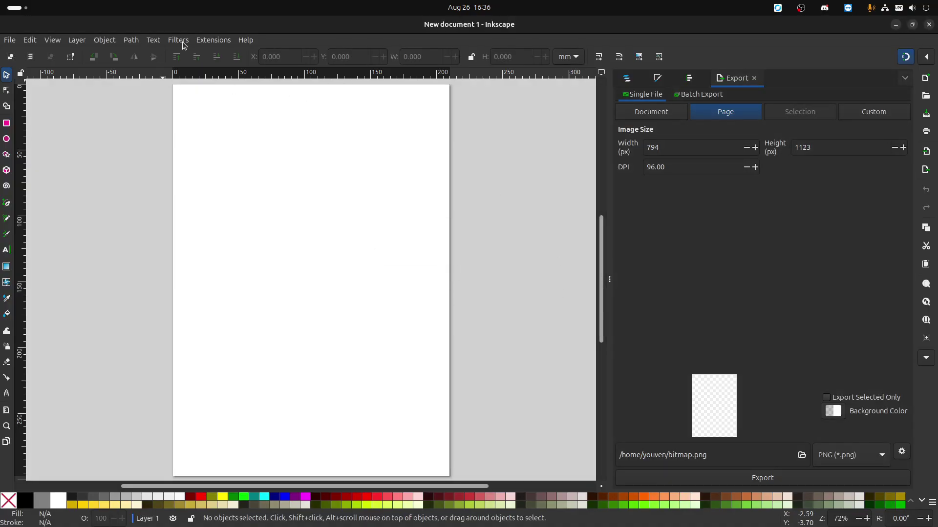
Step: Look over the TexText formula entry dialog and close it without entering a formula
left_click(213, 40)
mouse_move(250, 247)
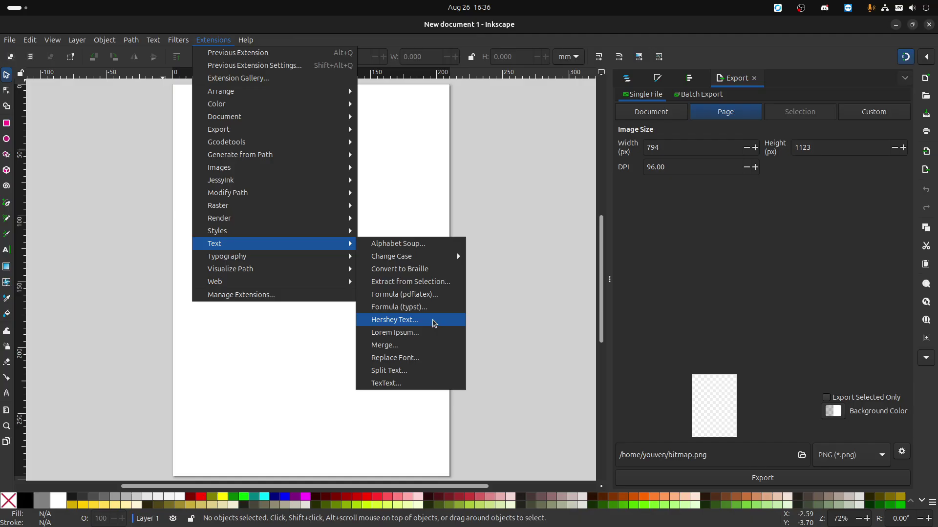
left_click(409, 383)
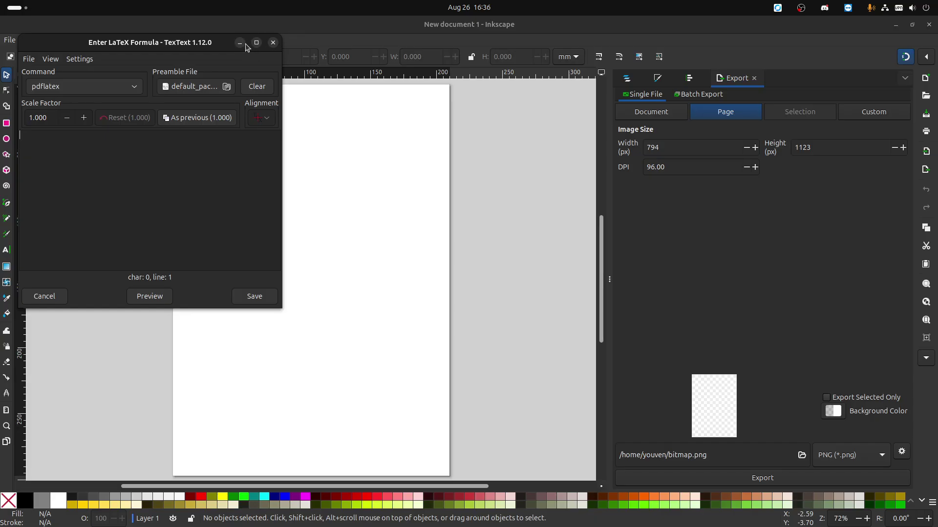
left_click(272, 43)
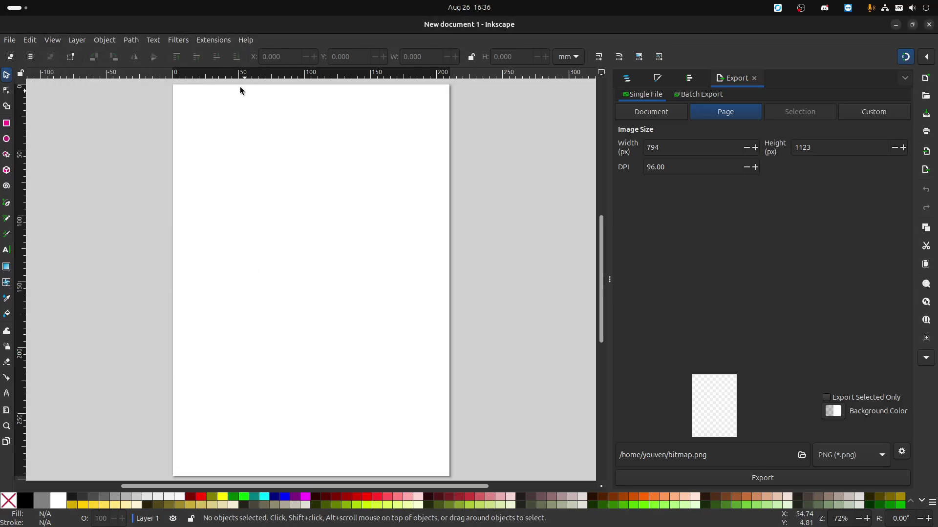
Step: Copy the whole LaTeX input from the Formula (pdflatex) extension and close its dialog without applying
left_click(213, 40)
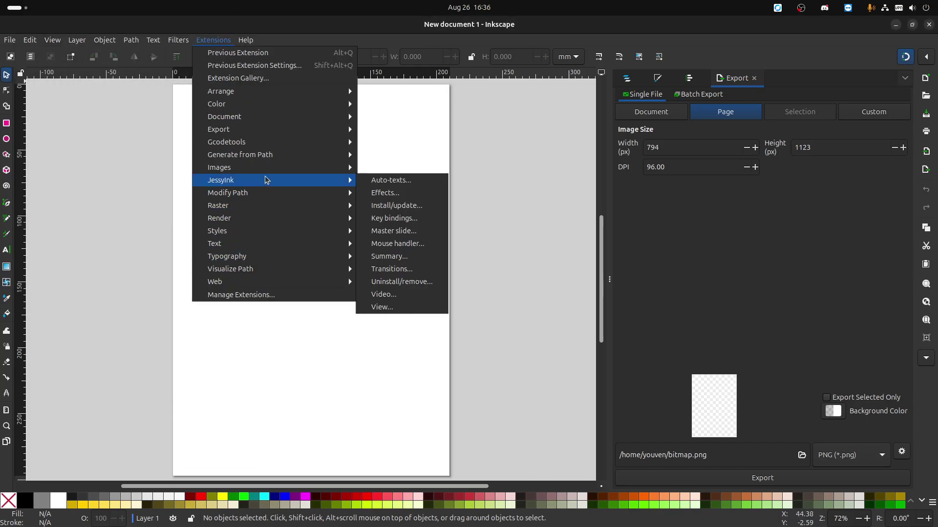
mouse_move(261, 244)
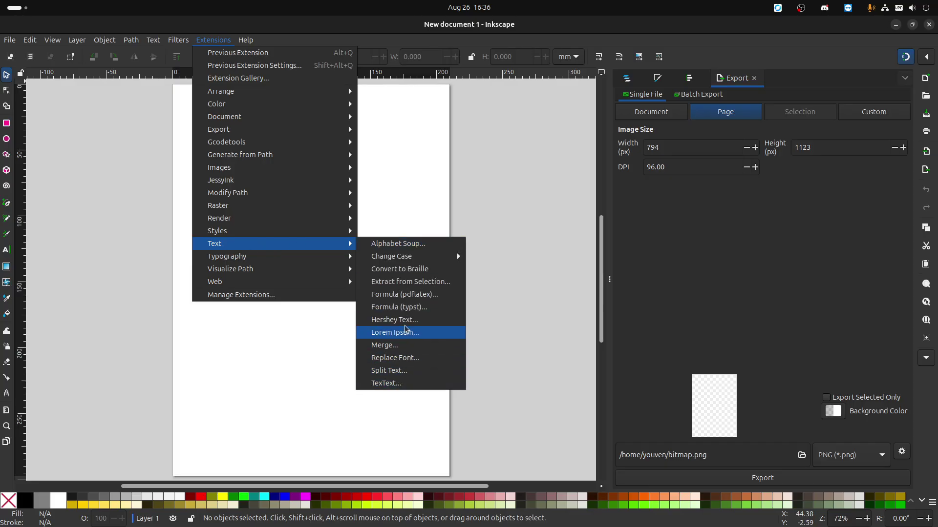
left_click(405, 294)
triple_click(482, 273)
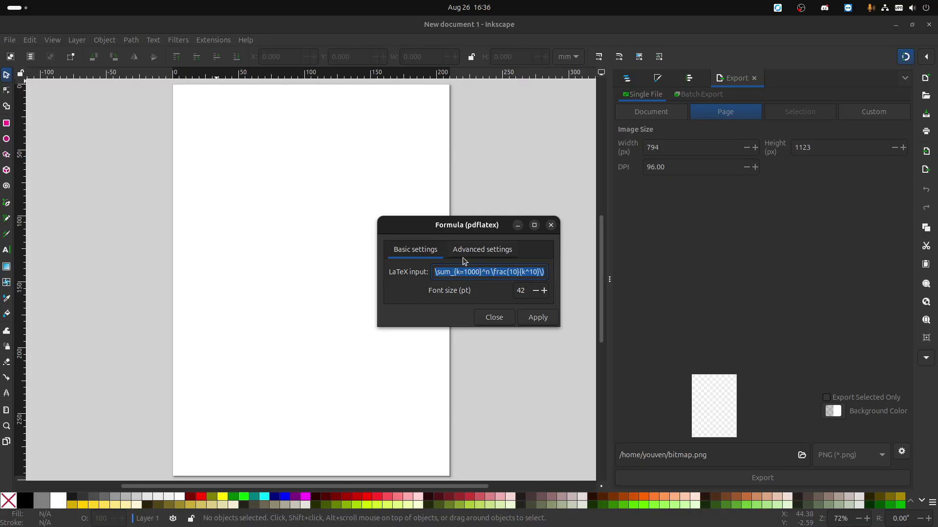
right_click(502, 273)
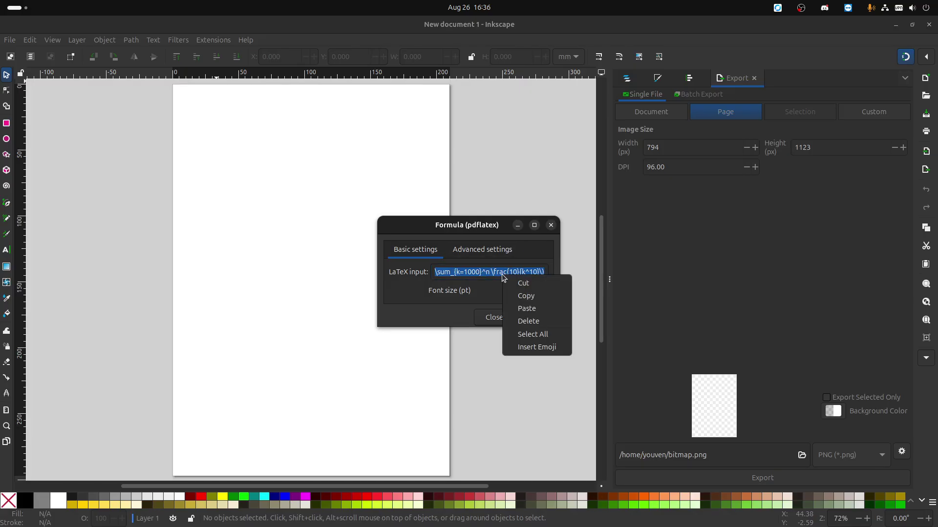
left_click(521, 296)
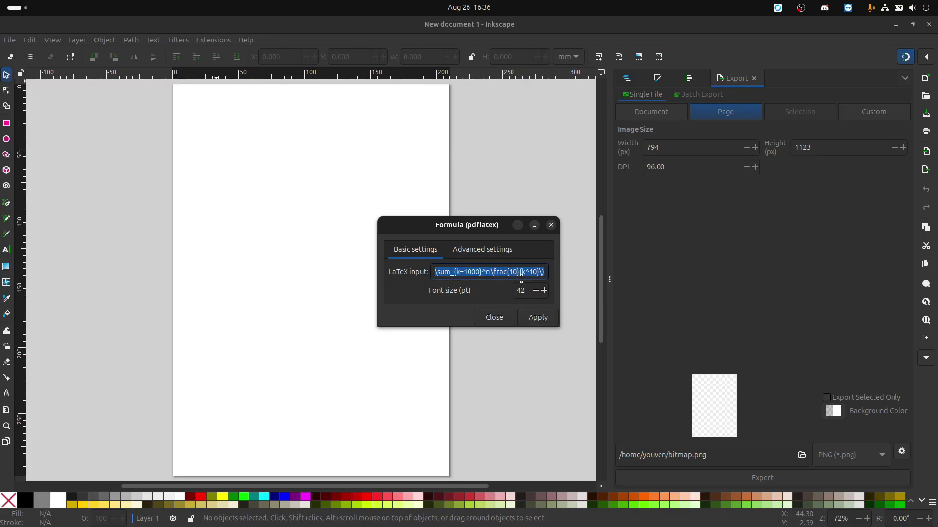
left_click(551, 226)
Step: Start a new TexText formula and enter the LaTeX code $\frac{x_{t}}{y{t}}$
left_click(218, 41)
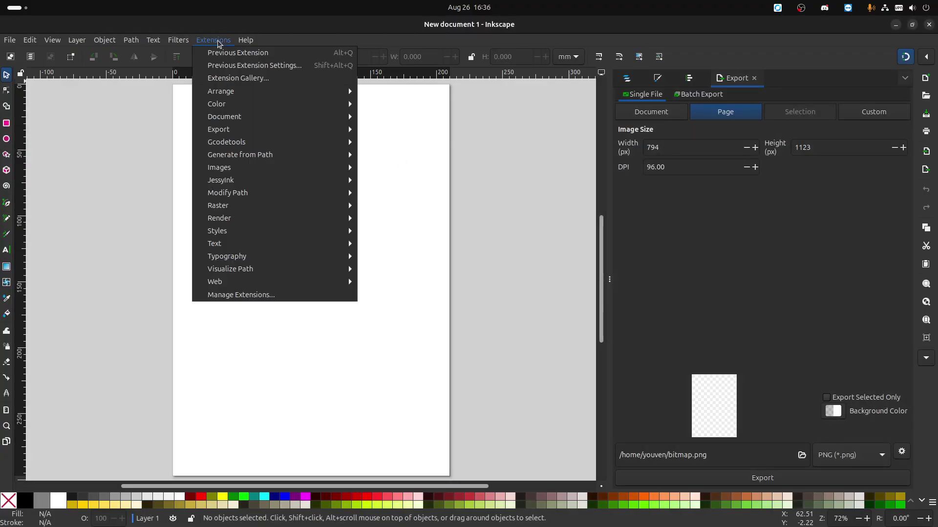
mouse_move(253, 244)
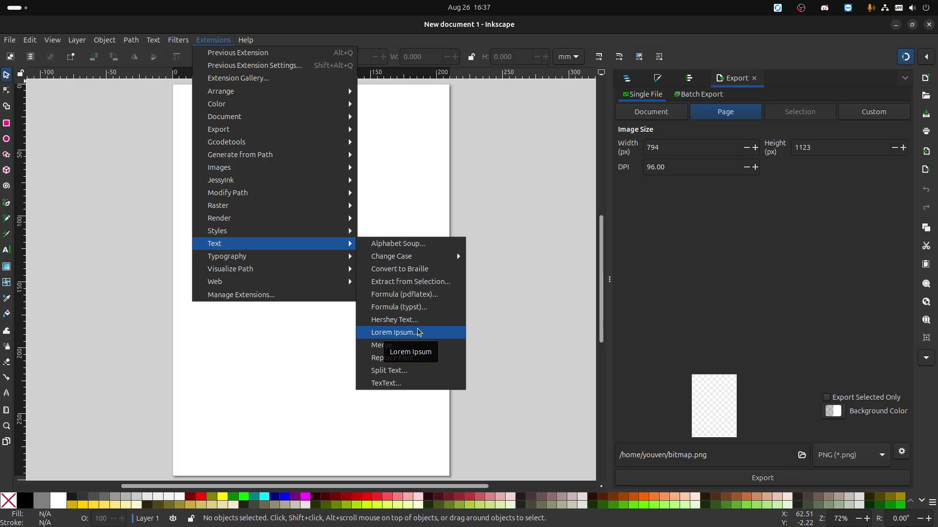
left_click(412, 383)
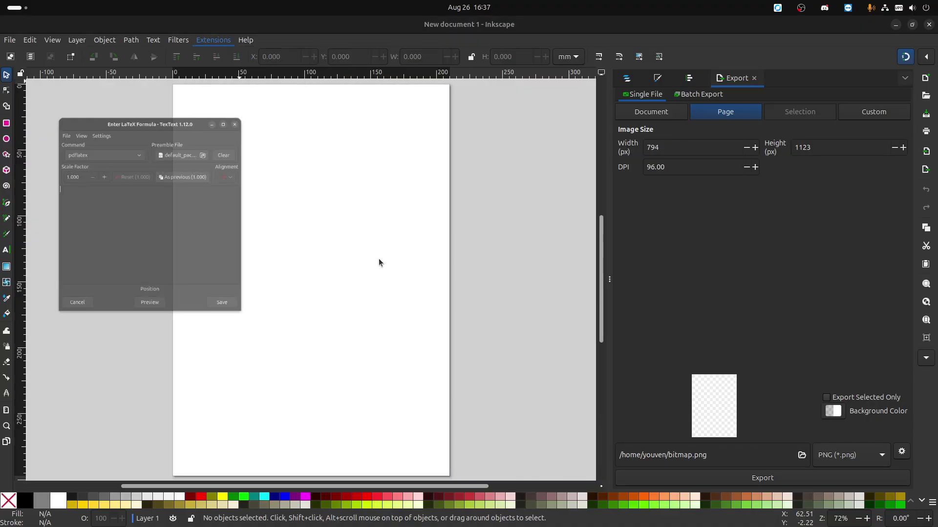
left_click(172, 187)
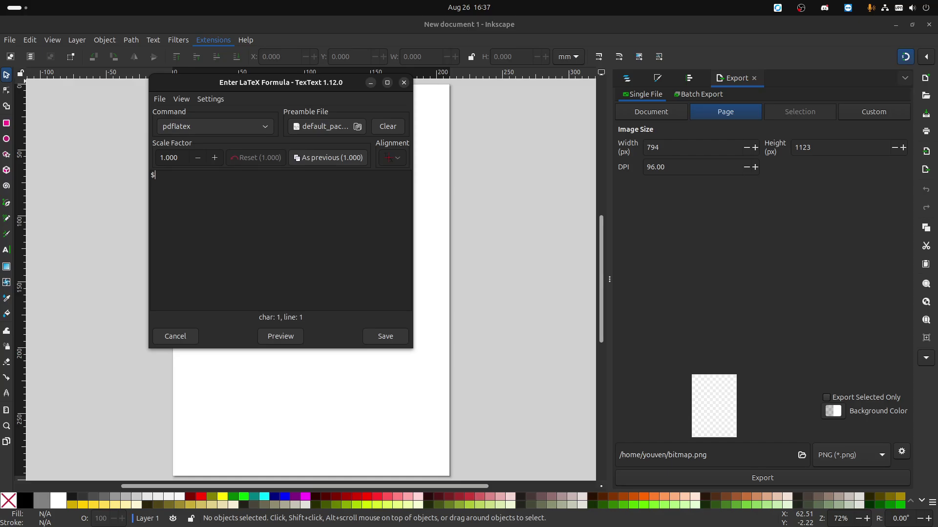
type("frac{")
type("}")
key("Left")
key("Left")
type("x_{t")
type("y{t}")
right_click(262, 197)
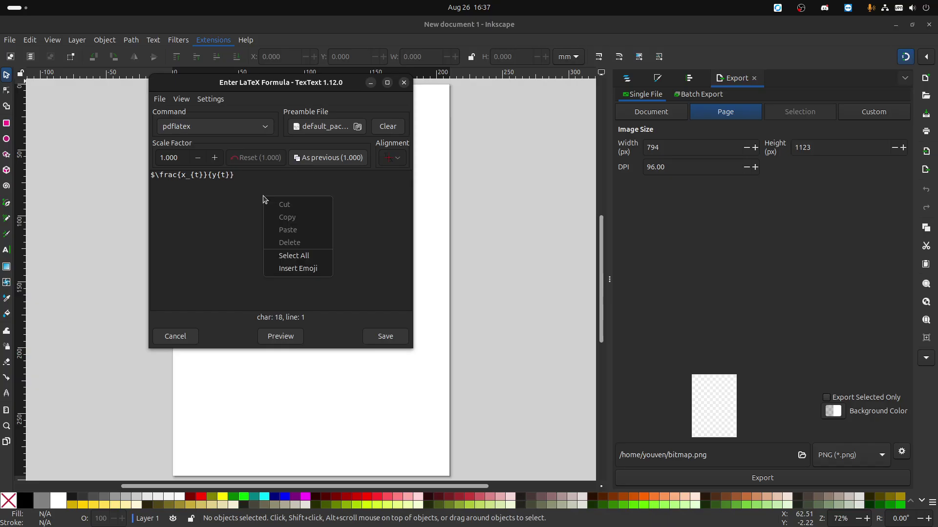
left_click(251, 177)
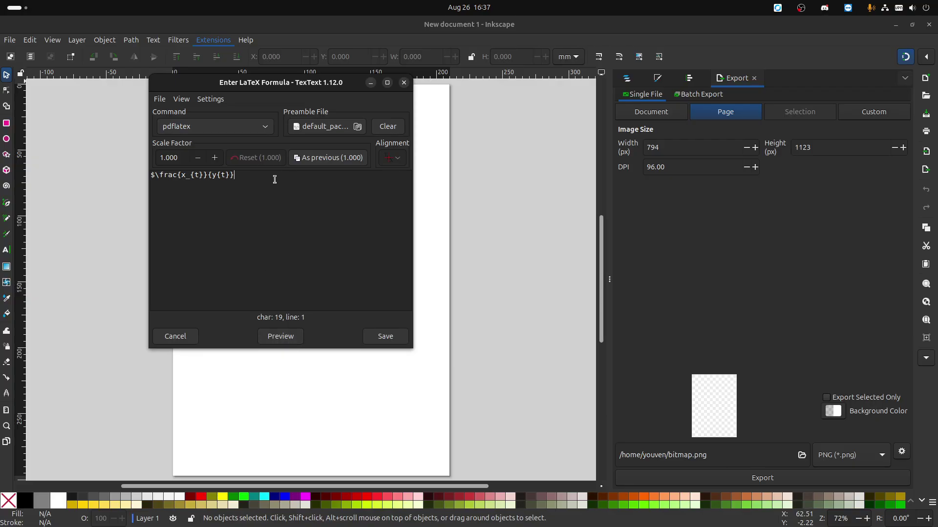
type("}$")
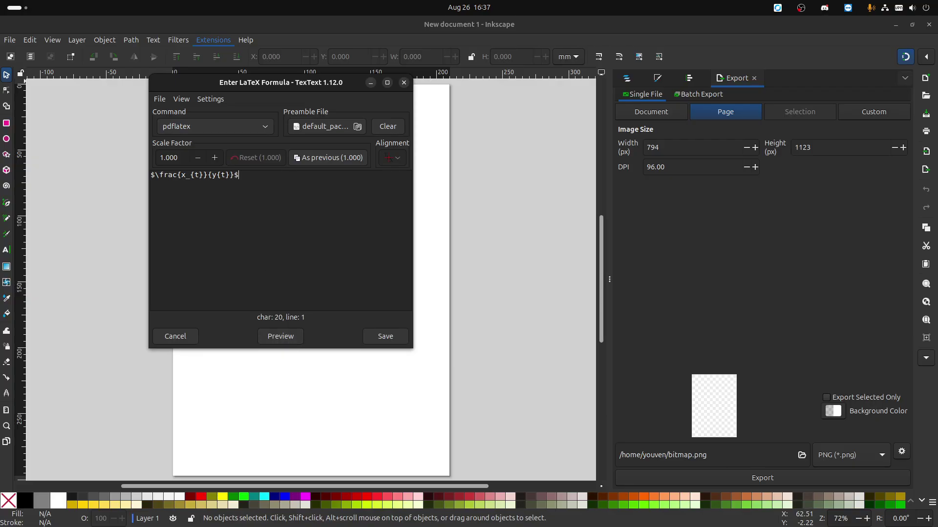
Step: Preview the fraction in TexText and save it onto the page
left_click(280, 336)
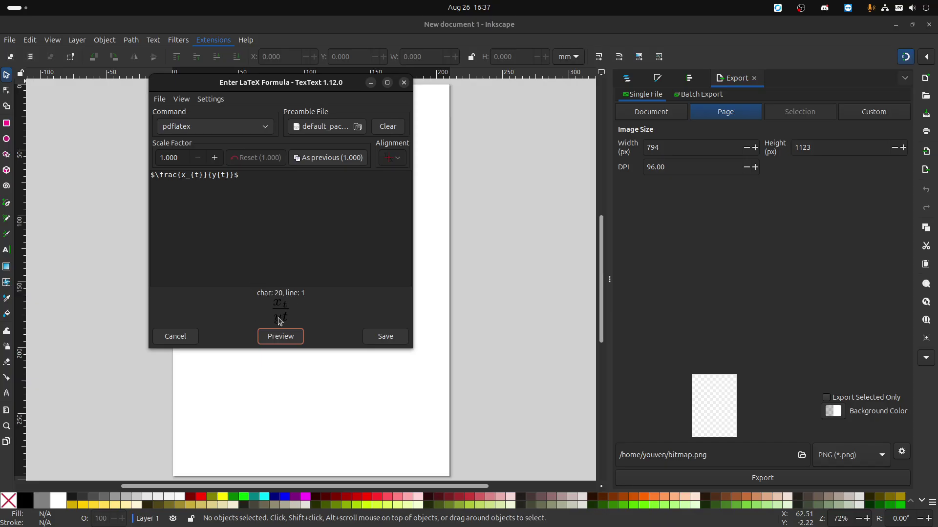
left_click(394, 341)
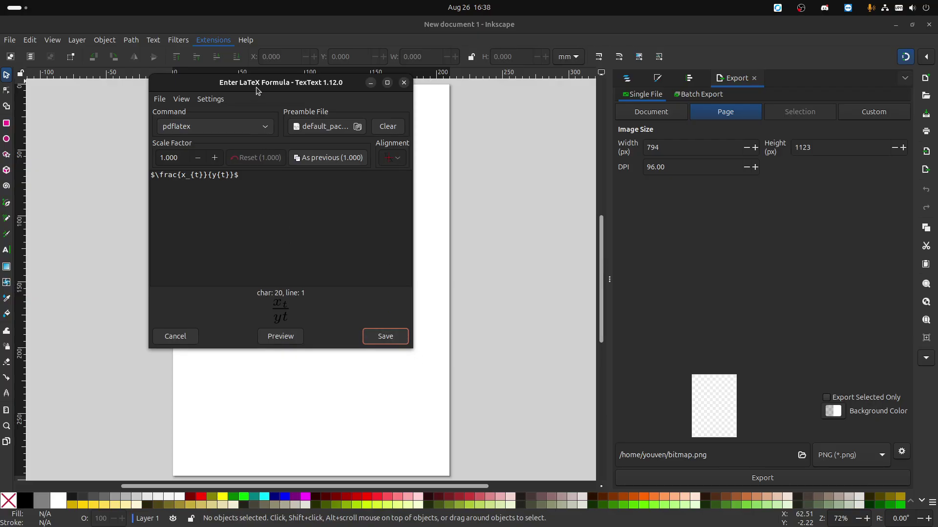
left_click_drag(259, 85, 143, 133)
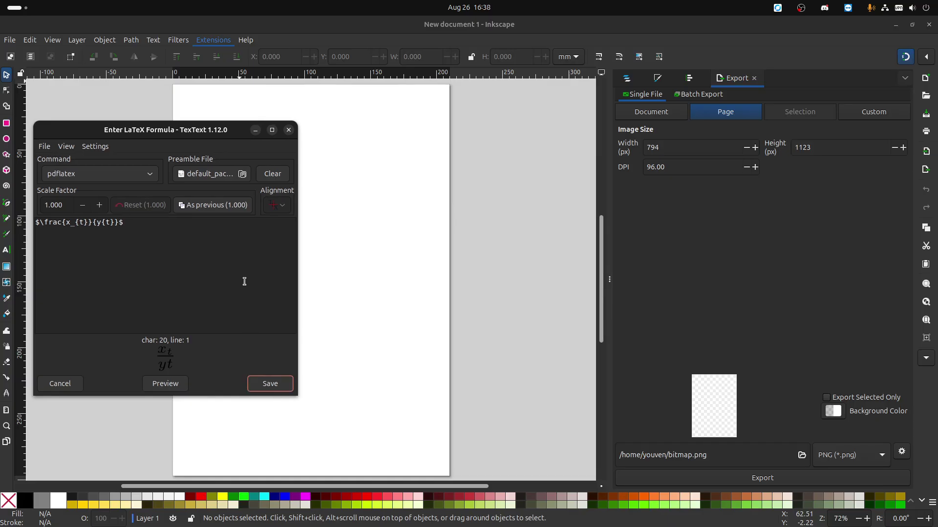
key("ctrl+Return")
Step: Enlarge the inserted formula to about 42 mm wide and 65 mm high
scroll(312, 303, "up", 2)
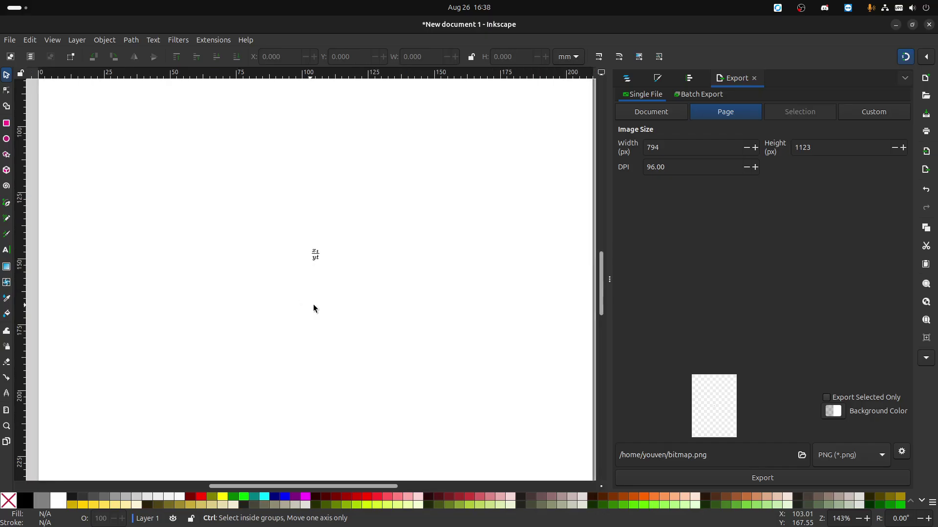
left_click_drag(293, 224, 423, 421)
scroll(425, 391, "down", 3)
left_click(433, 373)
scroll(417, 382, "up", 2)
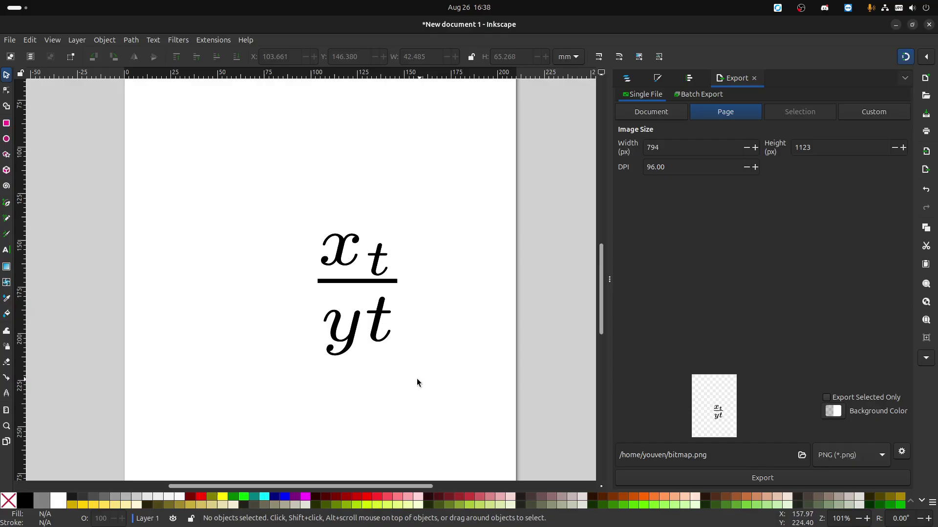
left_click(387, 338)
left_click_drag(399, 357, 388, 317)
key("ctrl+z")
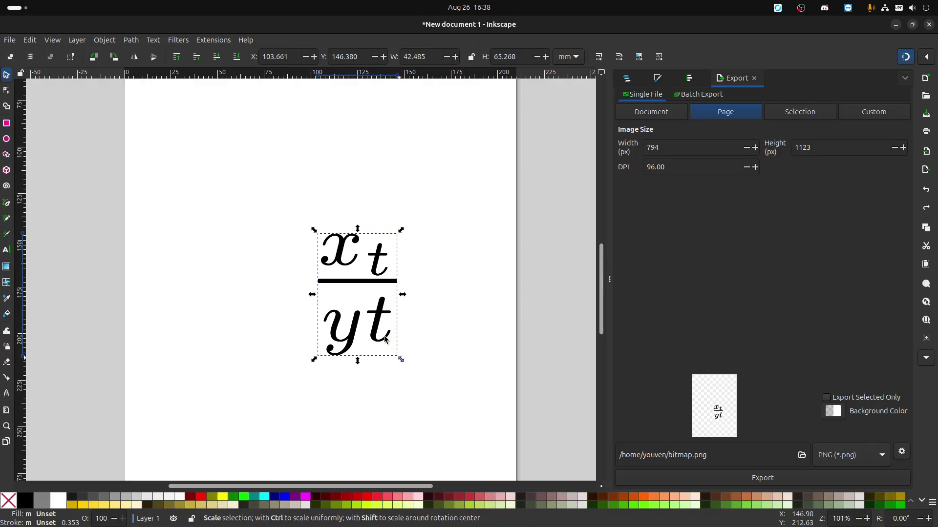
Step: Duplicate the formula and place the two copies side by side in the upper part of the page
left_click(362, 288)
left_click_drag(366, 274, 239, 192)
left_click(349, 265)
key("ctrl+d")
key("Escape")
left_click_drag(376, 270, 449, 191)
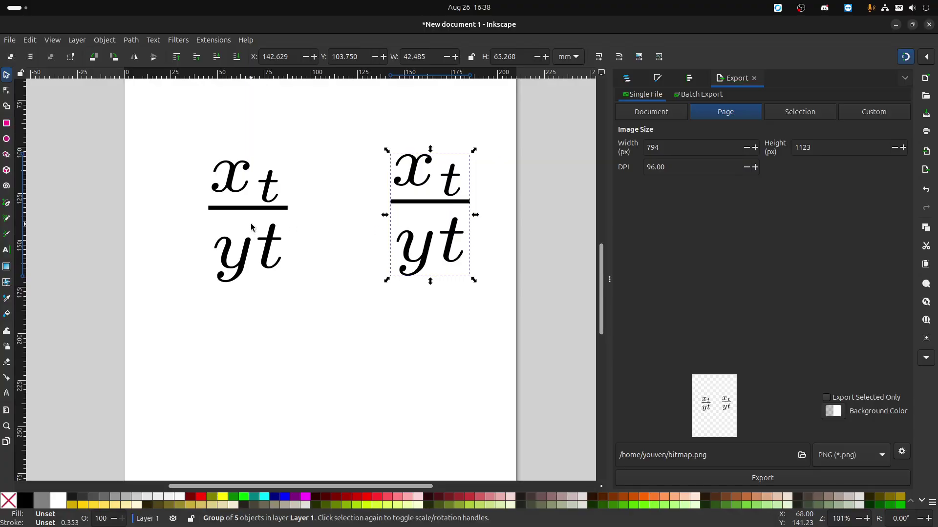
left_click_drag(257, 212, 253, 203)
left_click(385, 248)
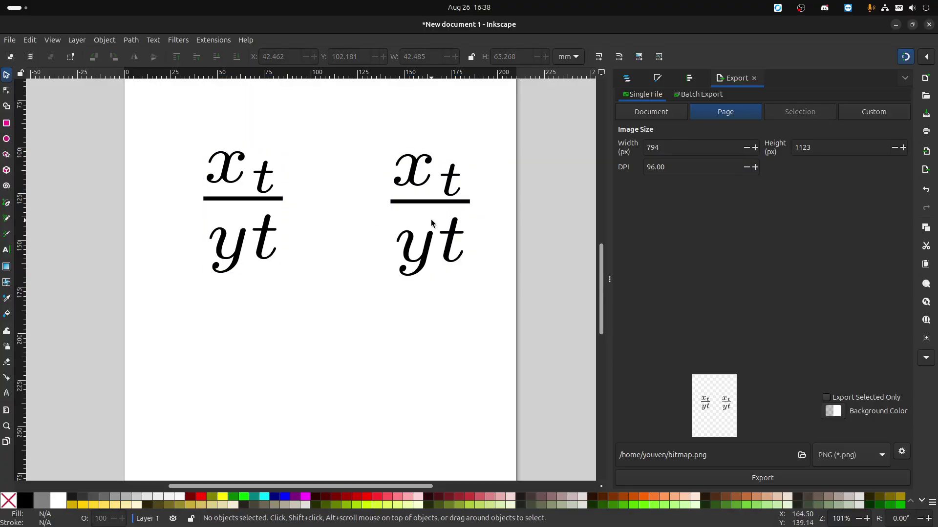
Step: Reopen the left formula in TexText, change its denominator to y{t+1} and save it, dismissing the system problem report
left_click(422, 204)
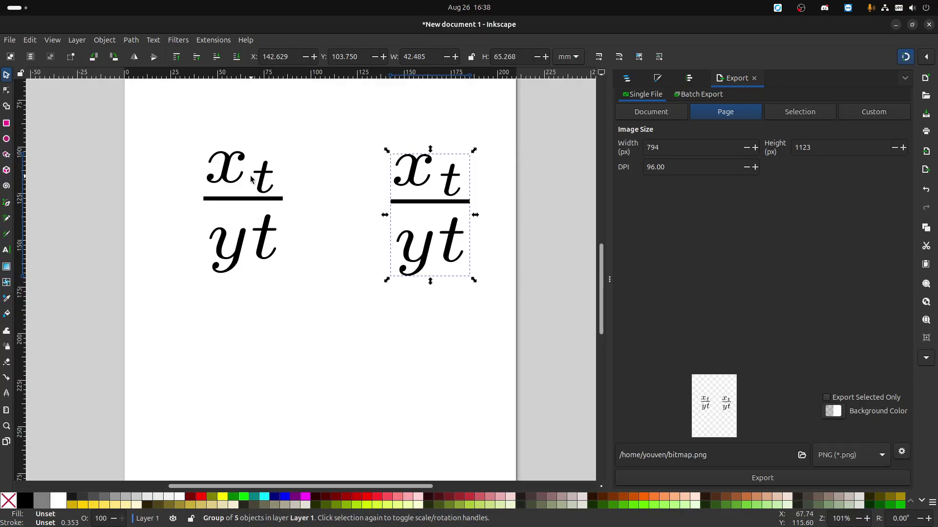
left_click(259, 196)
left_click(217, 41)
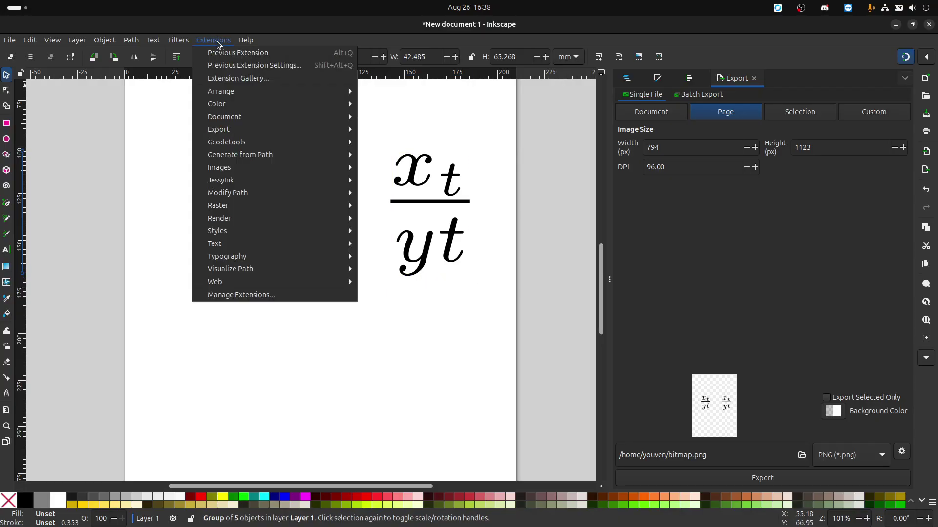
mouse_move(241, 244)
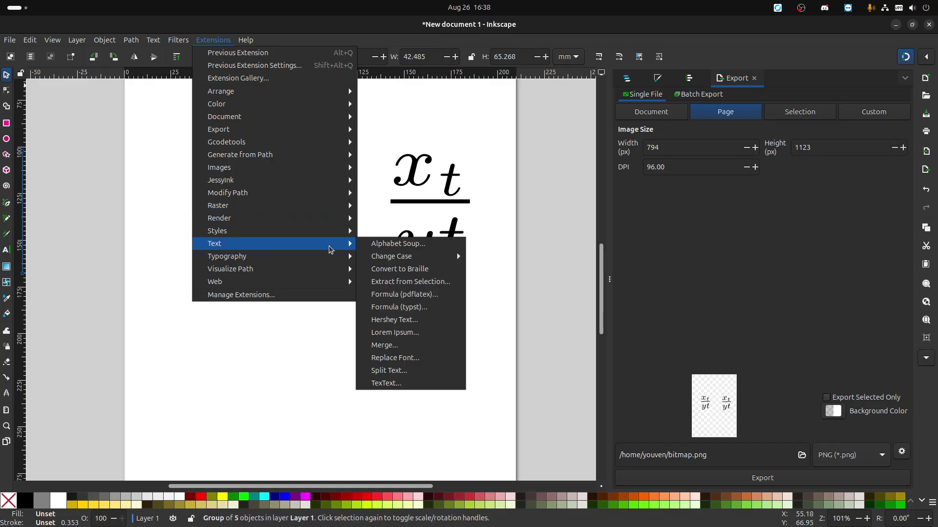
left_click(388, 382)
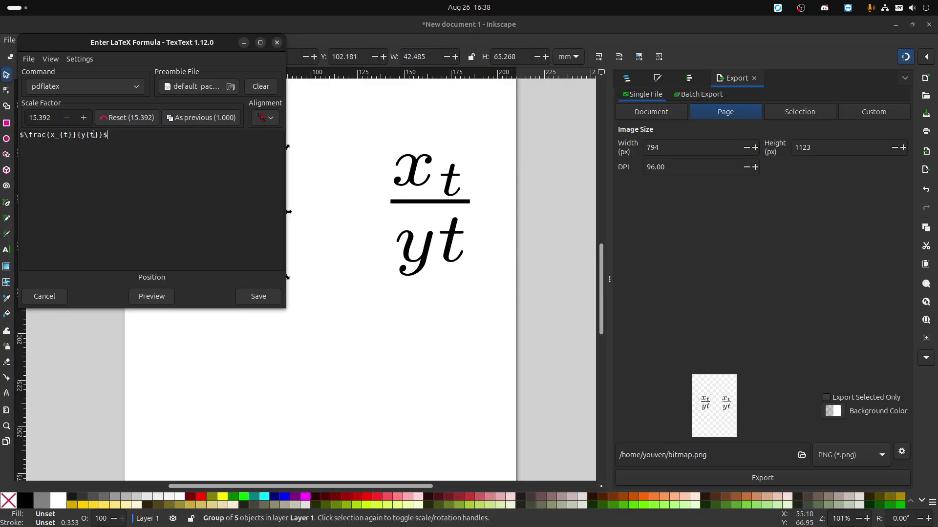
left_click(94, 134)
type("+1")
left_click_drag(200, 46, 500, 153)
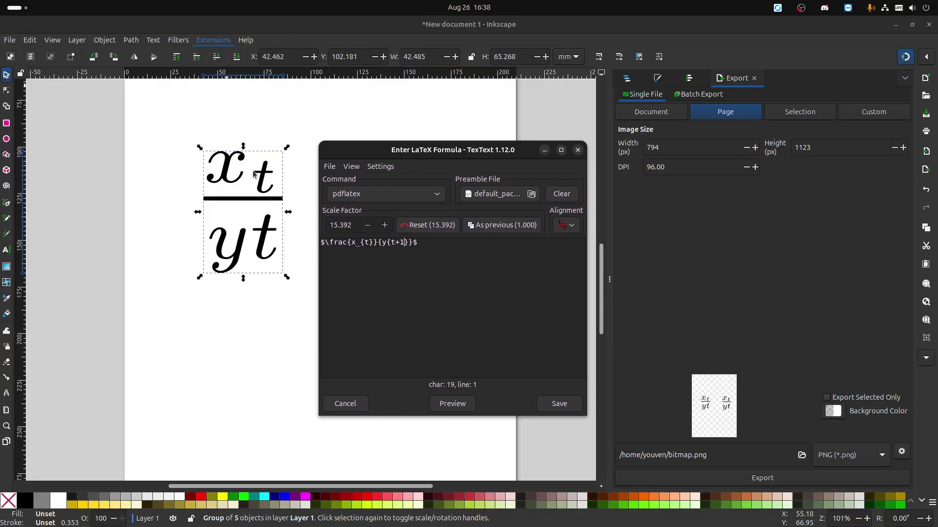
left_click(559, 405)
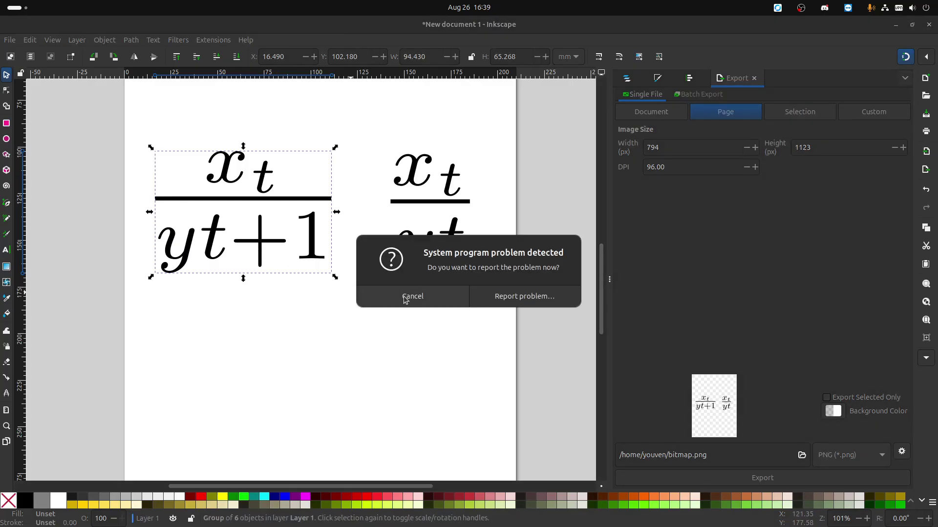
left_click(405, 298)
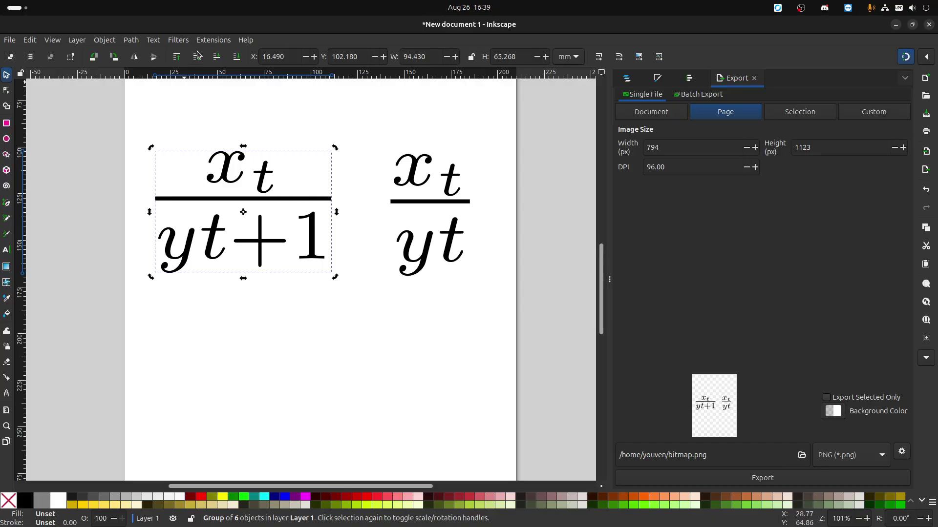
Step: Reopen the left formula in TexText, set its scale factor to 8 and save it
left_click(217, 42)
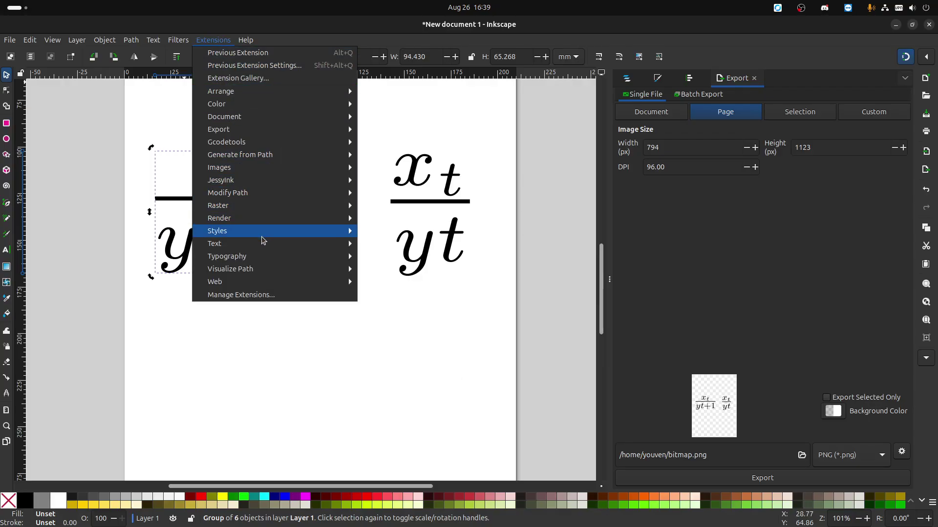
mouse_move(253, 245)
left_click(411, 383)
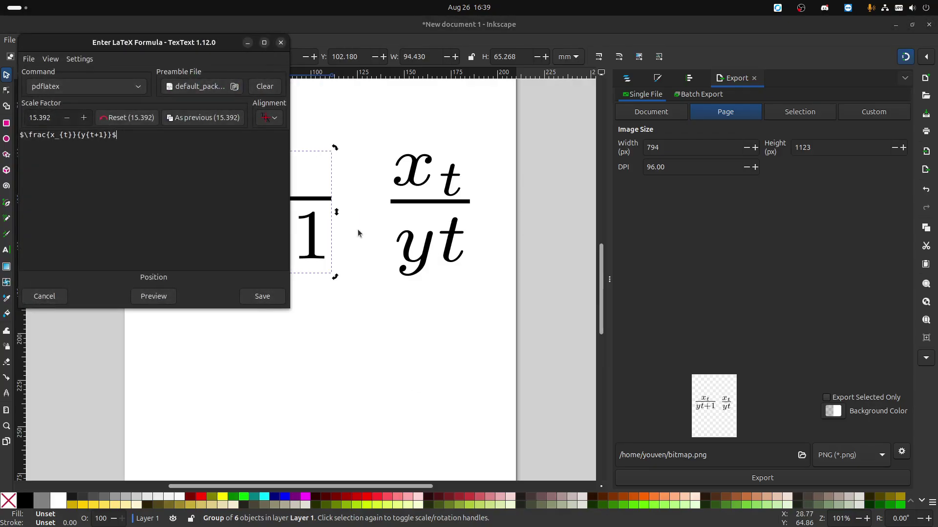
left_click_drag(137, 48, 401, 133)
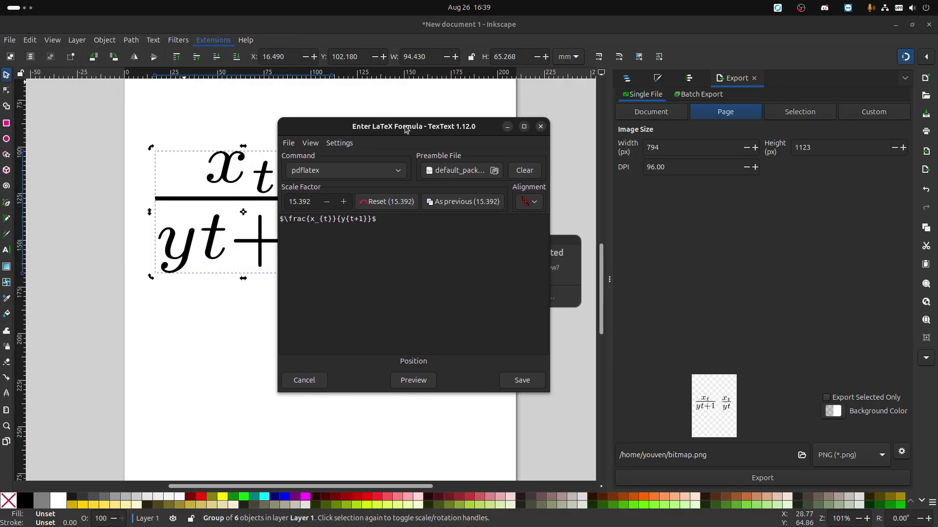
left_click(561, 272)
left_click(409, 295)
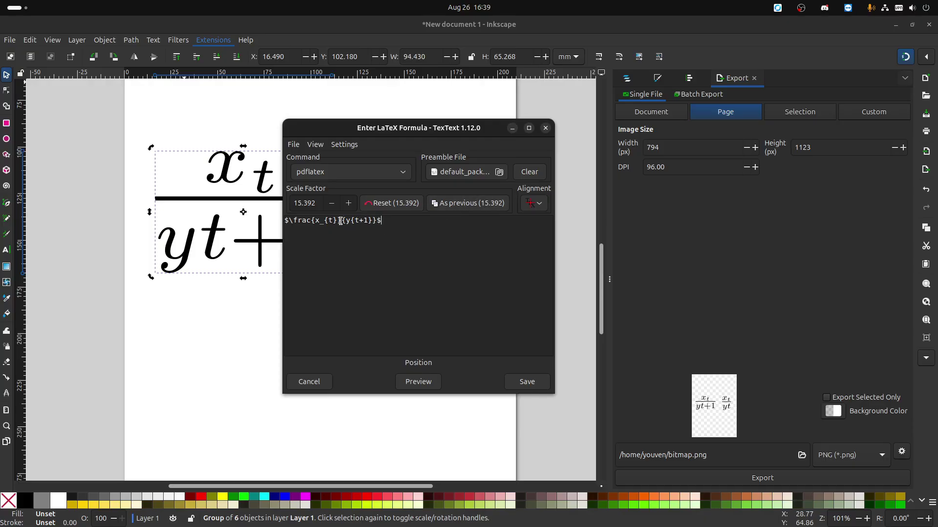
key("ctrl+a")
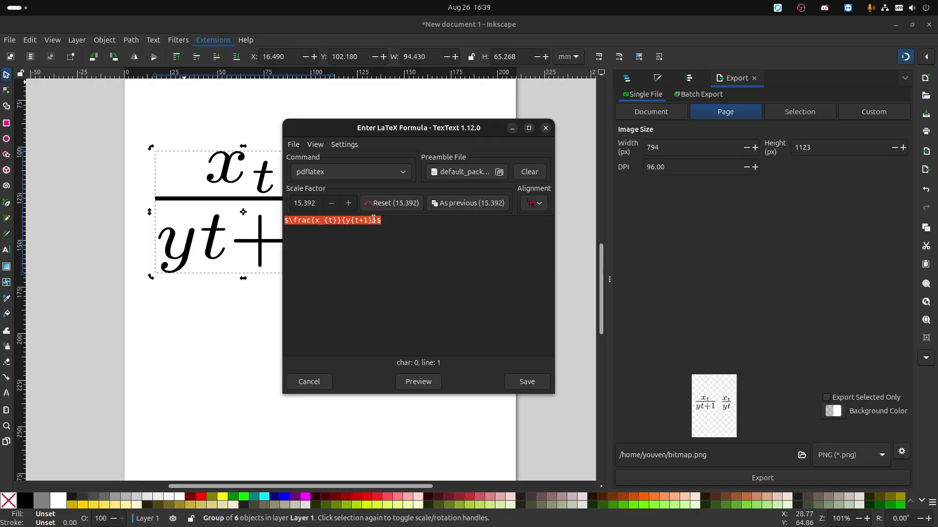
left_click(349, 203)
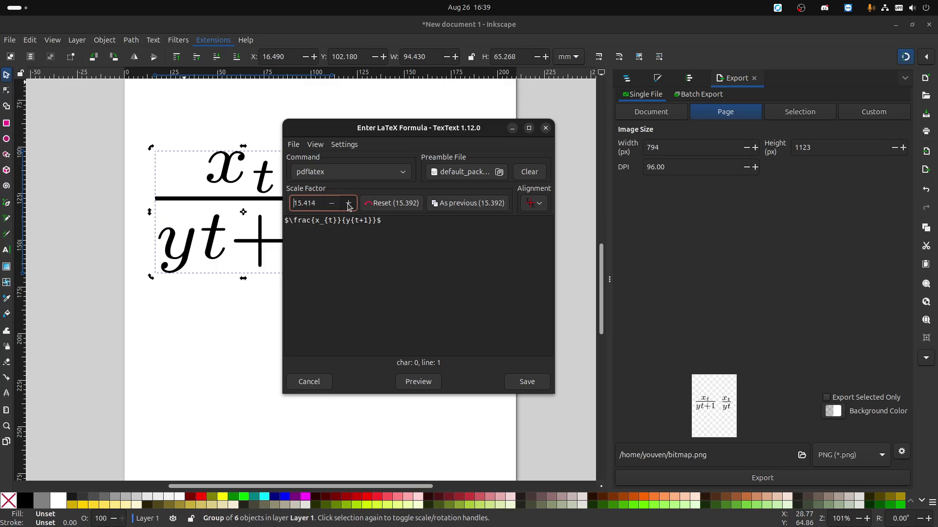
left_click(349, 203)
left_click(349, 203)
double_click(298, 203)
type("8")
key("shift+Right")
key("shift+Right")
key("shift+Right")
type("0")
left_click(524, 385)
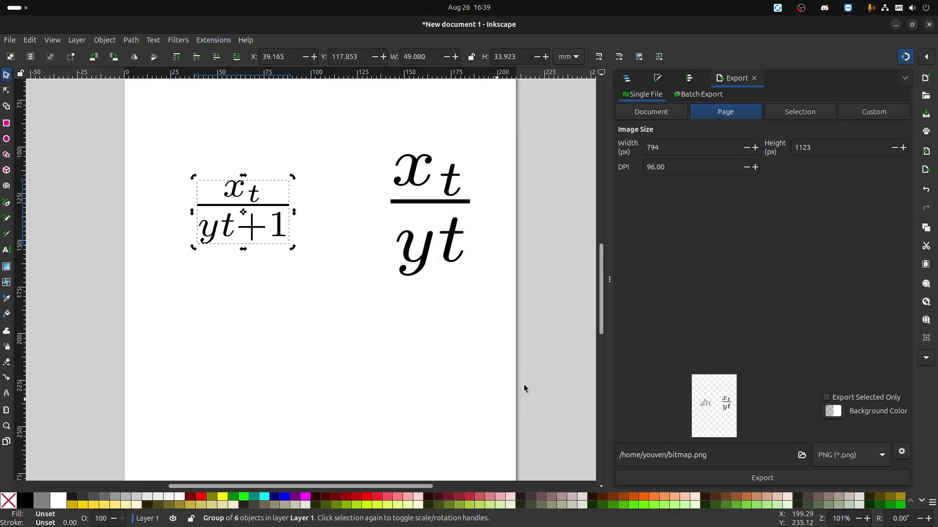
Step: Try several palette fill colours on the left formula, ending with orange
left_click(298, 269)
left_click_drag(303, 268, 172, 151)
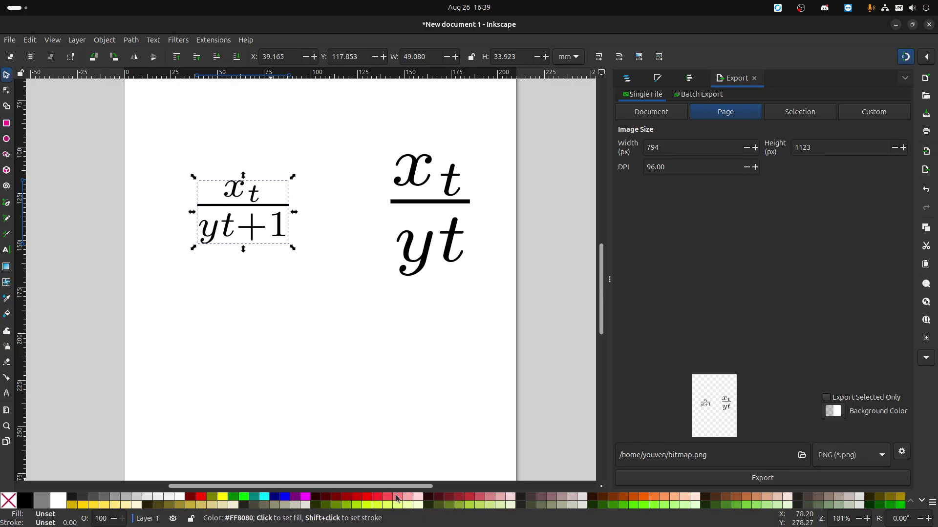
left_click(213, 145)
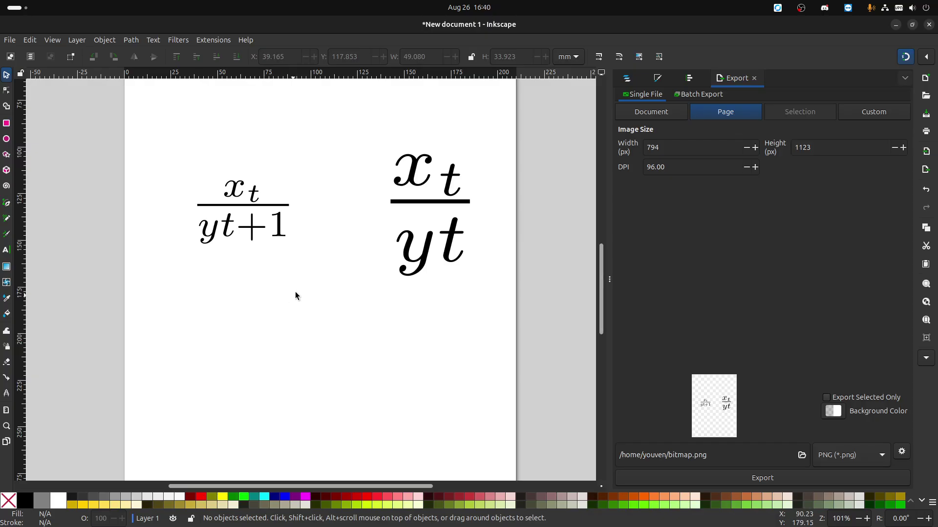
left_click_drag(314, 272, 184, 151)
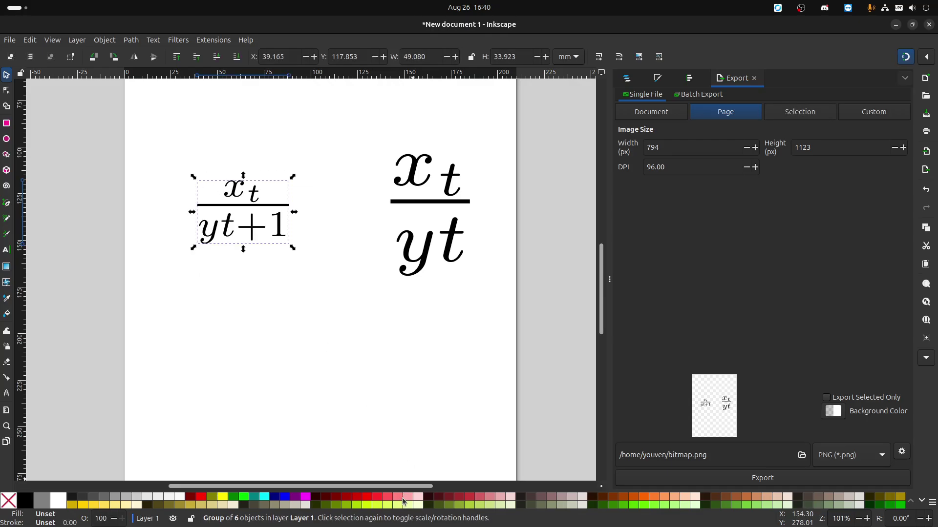
left_click(401, 498)
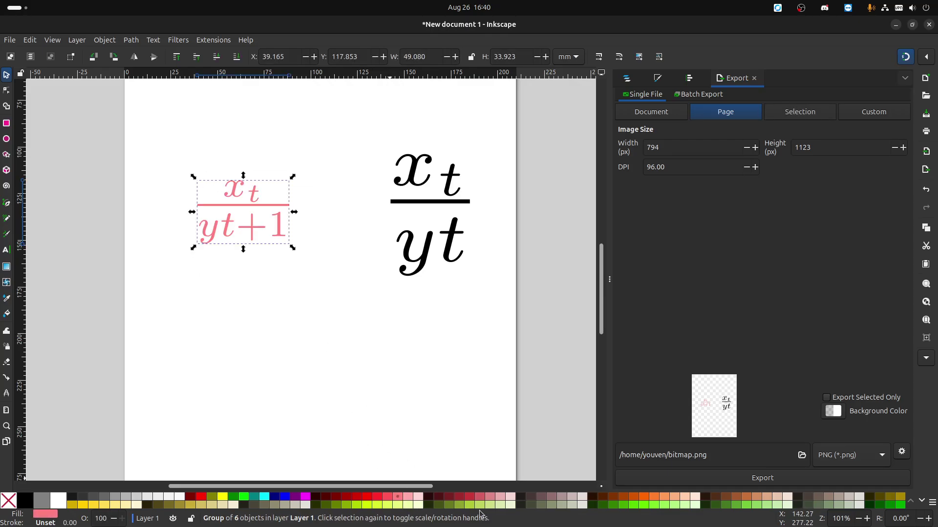
left_click(414, 505)
left_click(489, 497)
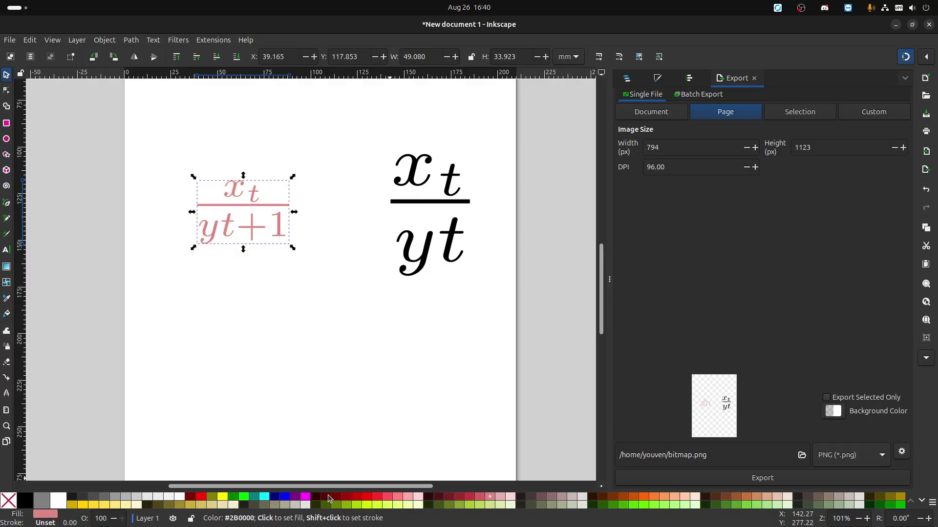
left_click(655, 496)
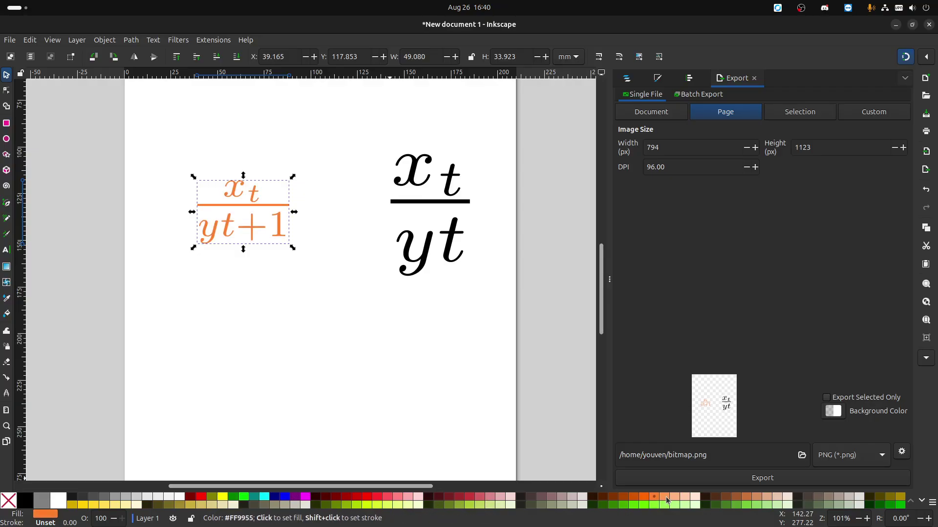
Step: Keep the left formula's fill orange and reopen that formula in TexText
left_click(673, 496)
left_click(654, 499)
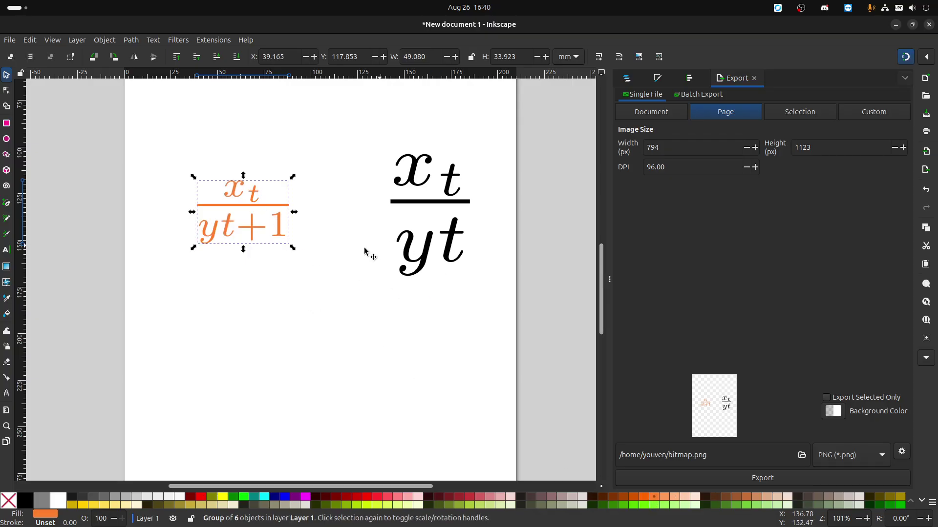
left_click(213, 40)
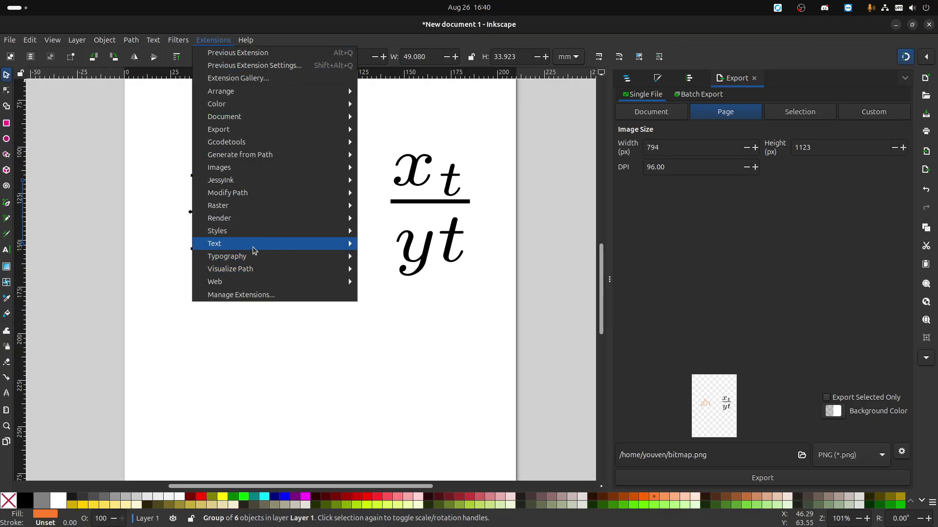
mouse_move(254, 249)
left_click(414, 382)
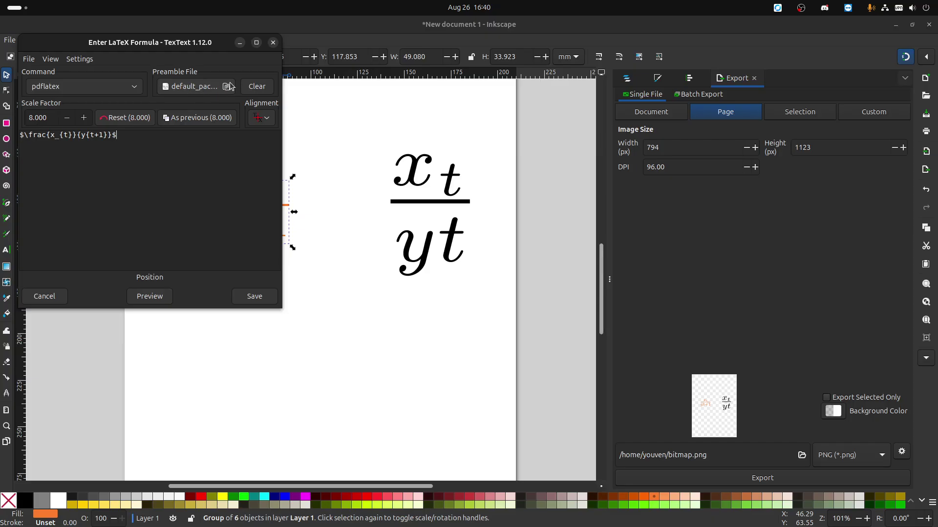
Step: Examine the folder holding the preamble file default_packages.tex and the TexText settings for new node content
left_click(212, 87)
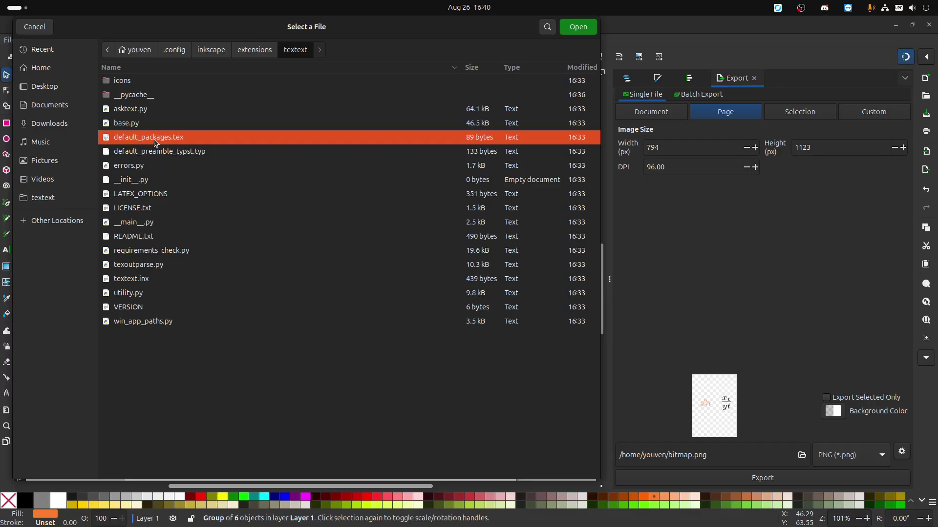
right_click(154, 139)
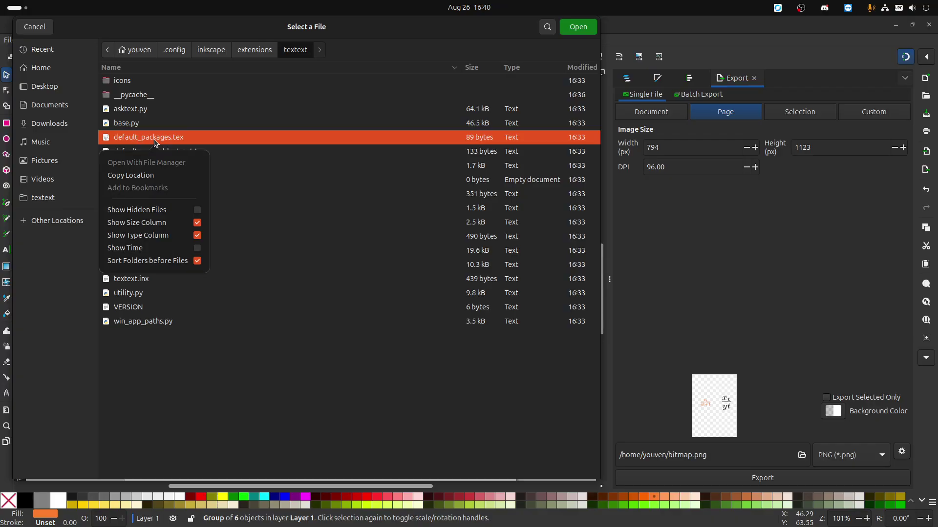
key("Escape")
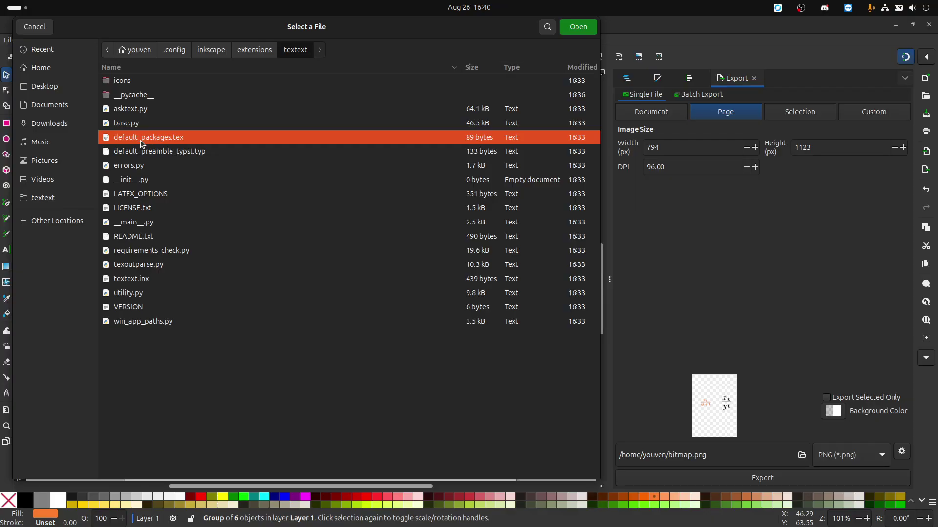
left_click(51, 31)
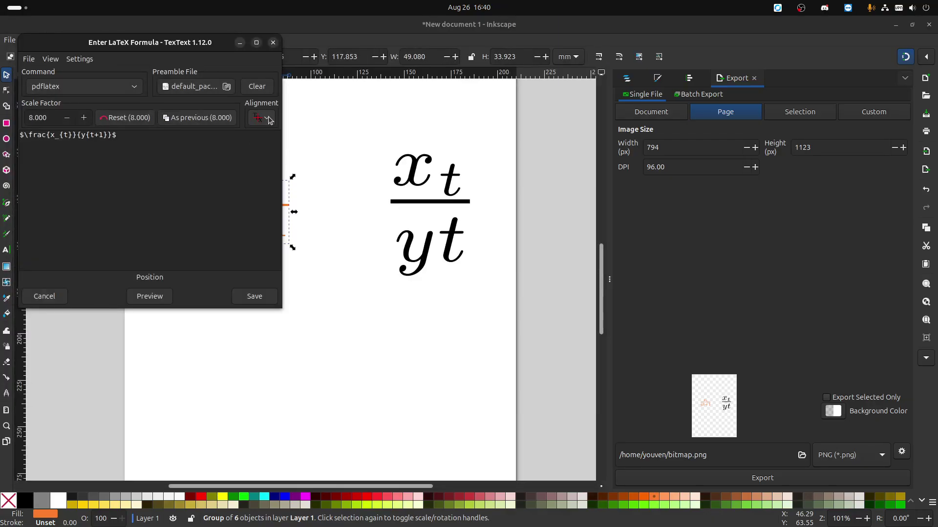
left_click_drag(160, 42, 270, 72)
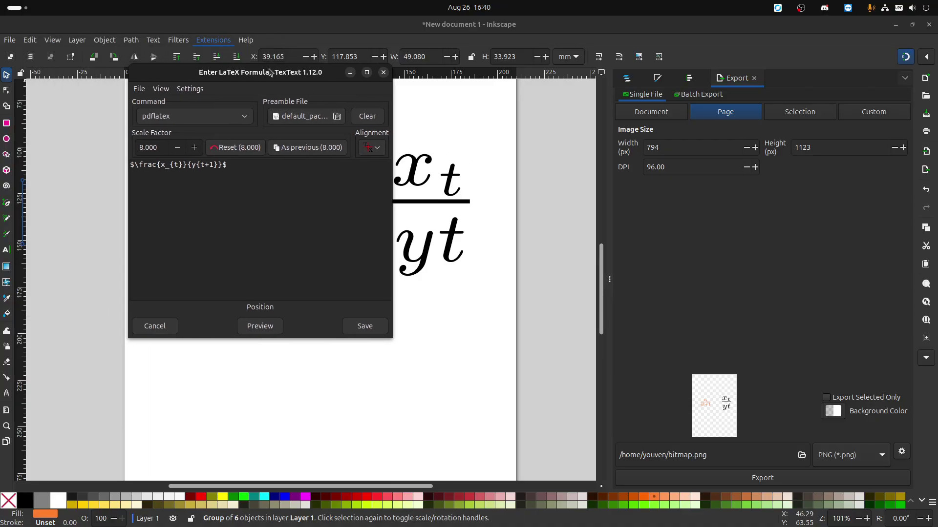
left_click(159, 88)
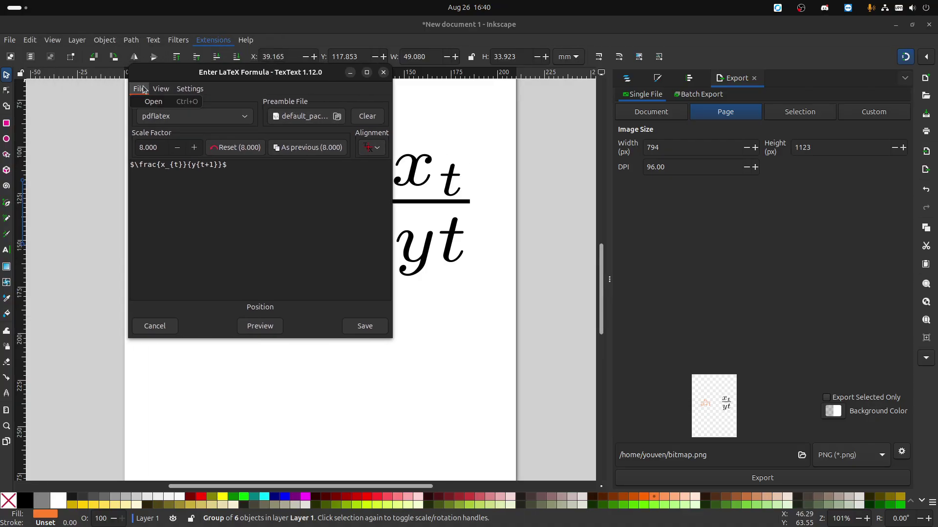
mouse_move(191, 89)
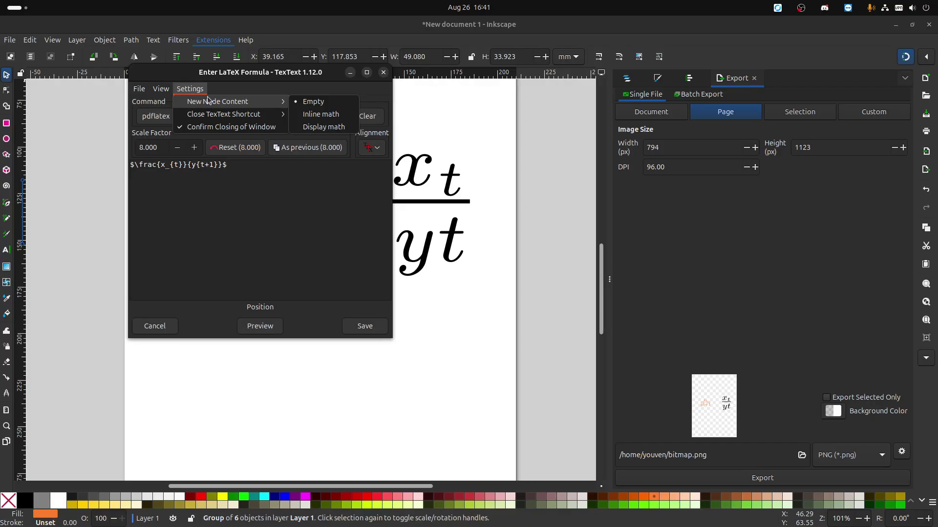
left_click(274, 173)
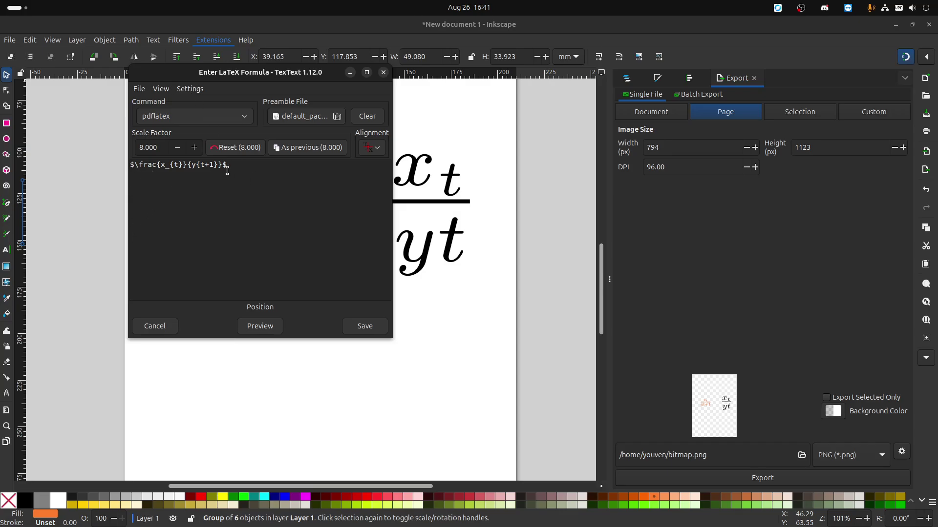
Step: Try previewing the formula without its closing braces and dollar sign, declining the crash report, and examine the compiler output in the error report
left_click_drag(251, 167, 129, 166)
left_click(258, 167)
key("BackSpace")
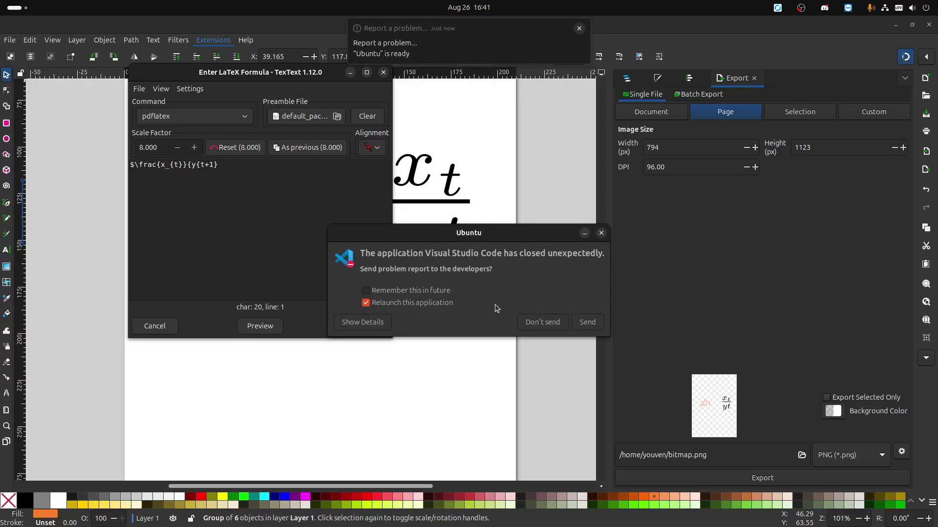
left_click(554, 323)
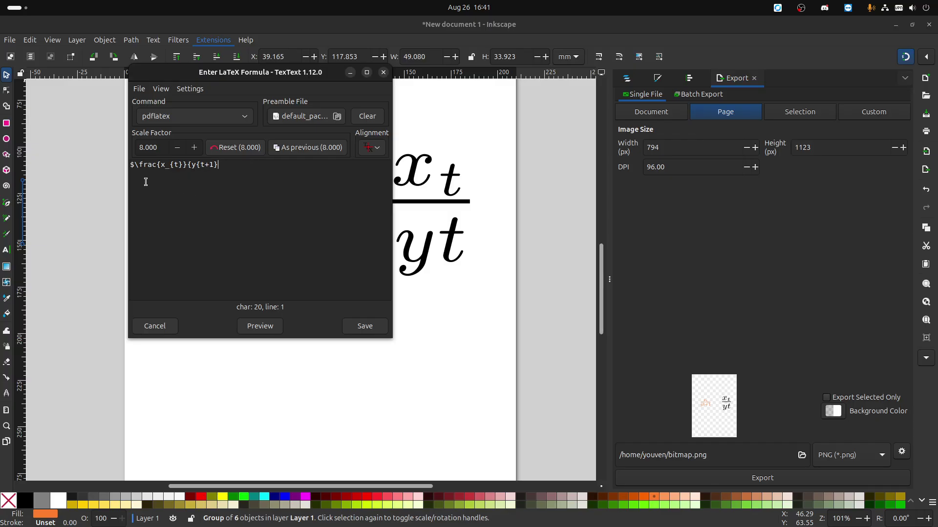
key("BackSpace")
left_click(263, 327)
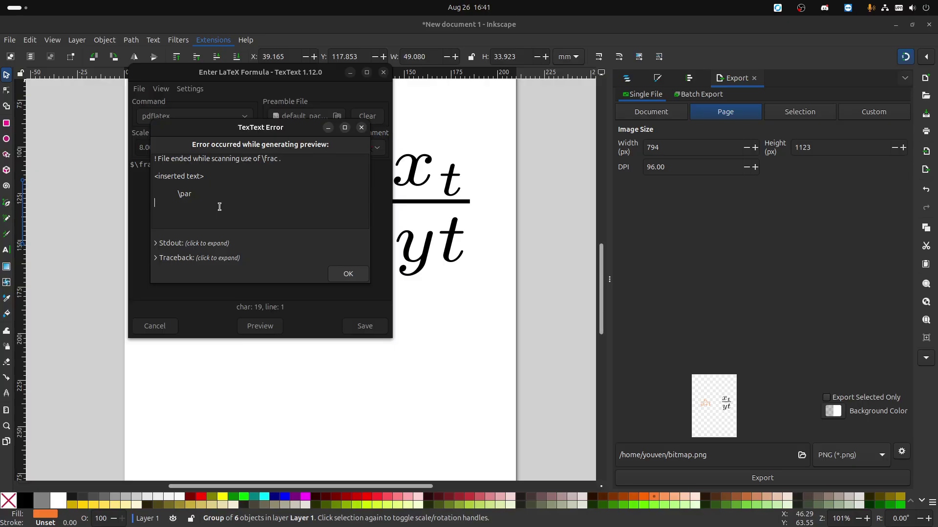
left_click(158, 244)
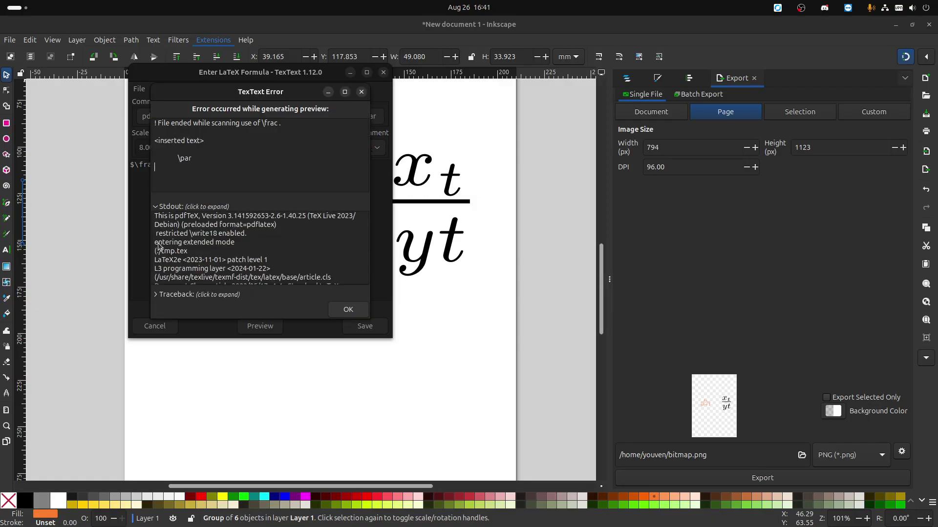
scroll(158, 246, "down", 10)
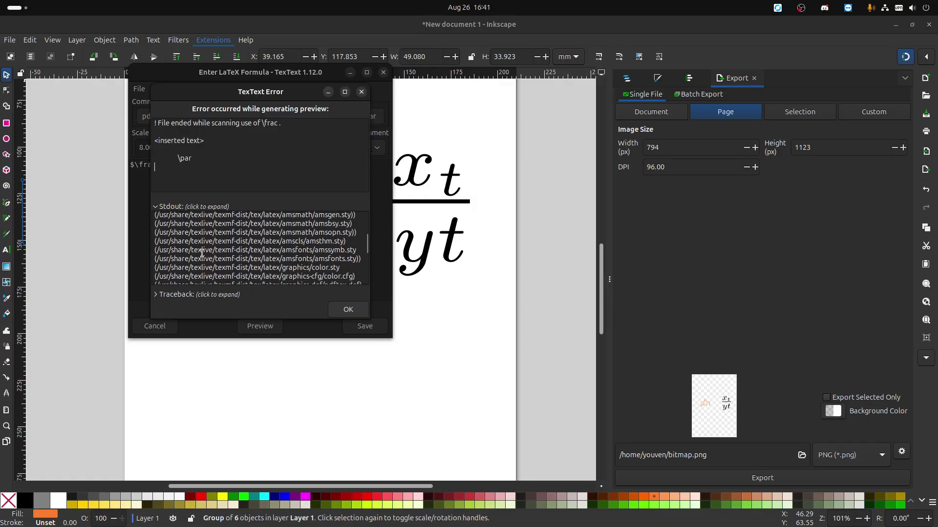
left_click(163, 207)
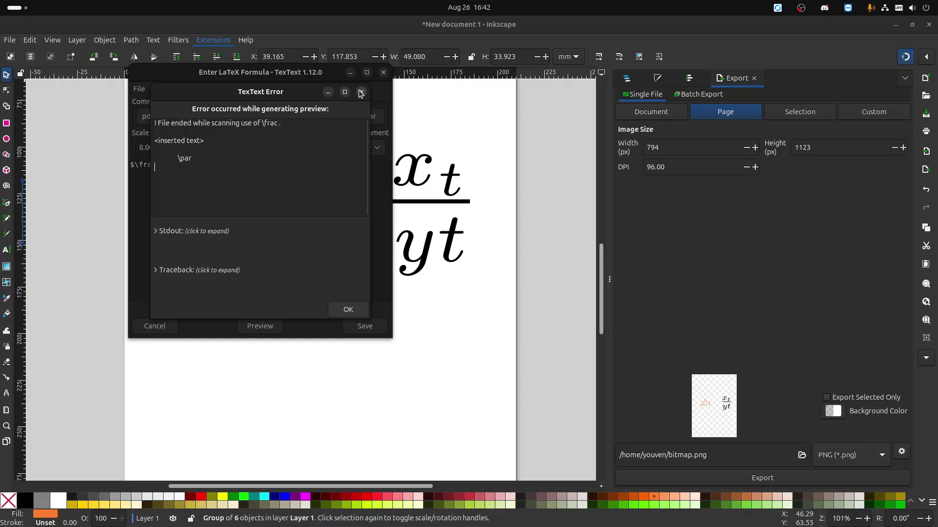
left_click(348, 309)
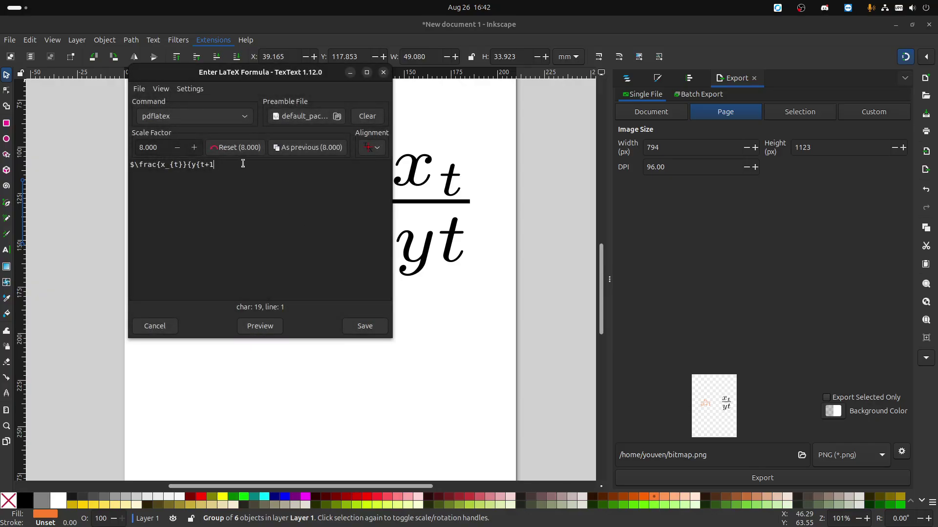
Step: Restore the closing braces, remove the opening dollar sign, try previewing \frac{x_{t}}{y{t+1}}, and close TexText without saving
type("}")
left_click_drag(234, 163, 224, 164)
left_click(139, 165)
key("BackSpace")
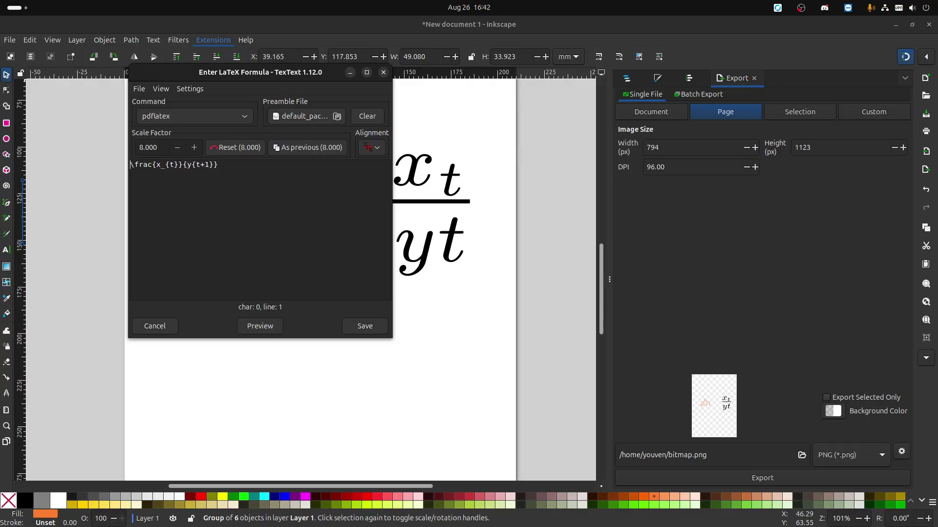
left_click(260, 326)
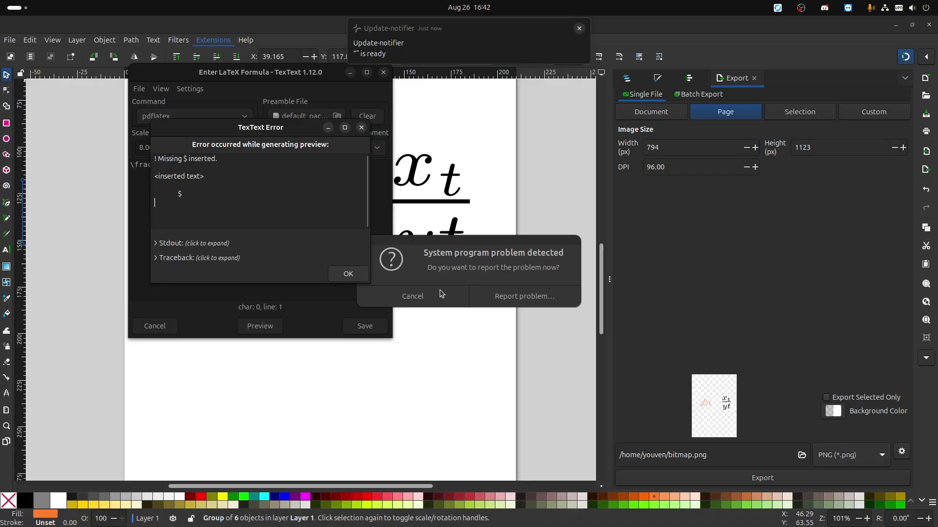
left_click(412, 296)
left_click(349, 272)
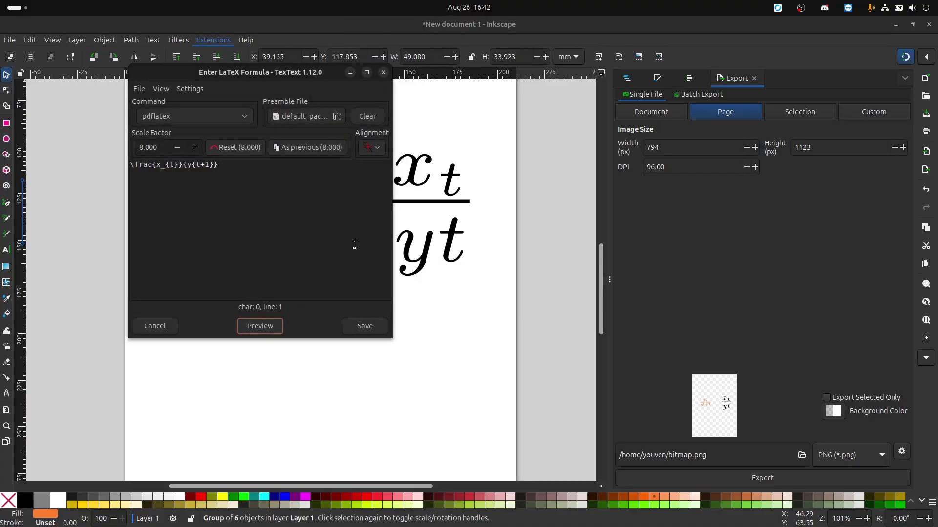
left_click(384, 74)
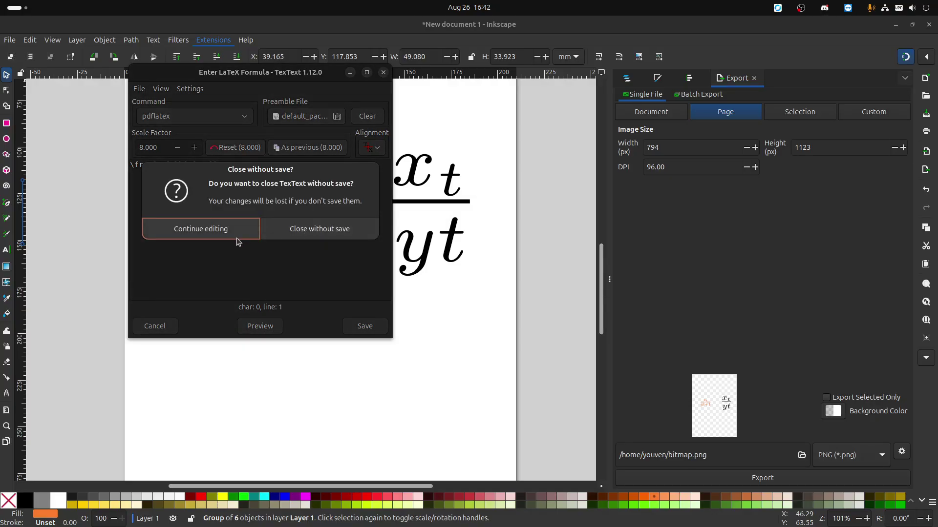
left_click(317, 235)
Step: Ungroup the orange formula, moving its numerator and fraction bar up the page and its denominator y t+1 well below
left_click(416, 228)
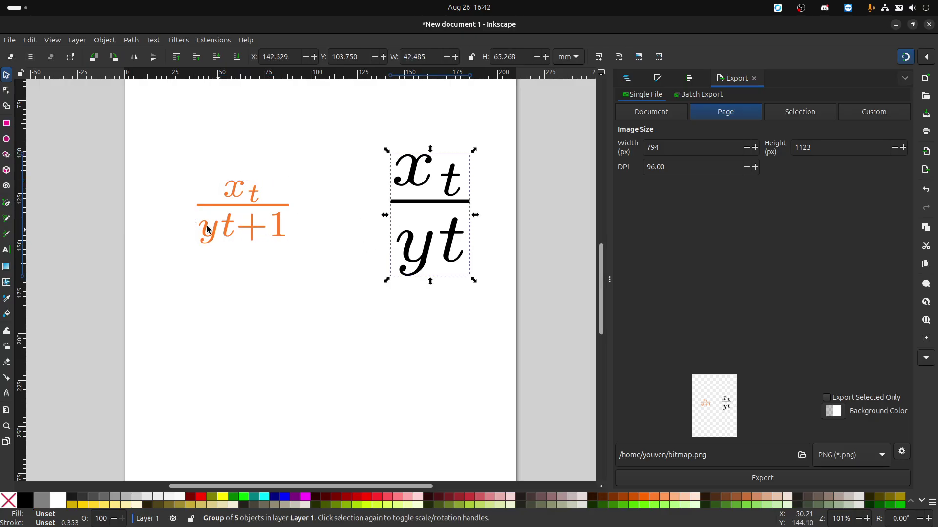
left_click(337, 210)
left_click(257, 206)
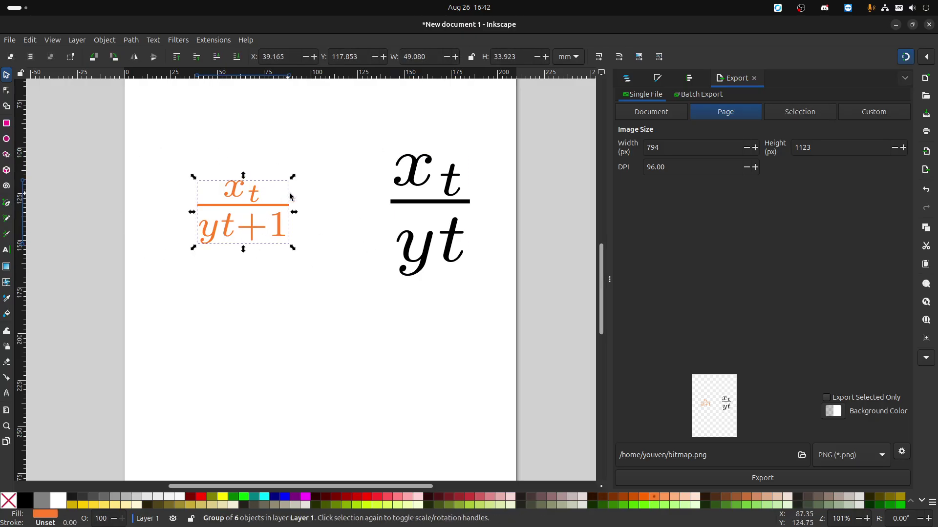
left_click(327, 279)
left_click_drag(328, 280, 308, 212)
left_click(268, 174)
left_click_drag(255, 195, 270, 138)
left_click_drag(309, 252, 161, 197)
left_click_drag(246, 226, 246, 142)
left_click(462, 360)
Step: Open TexText with the separated numerator and fraction bar selected, enter $x_{t}$, preview it and save it as a new formula
left_click(298, 198)
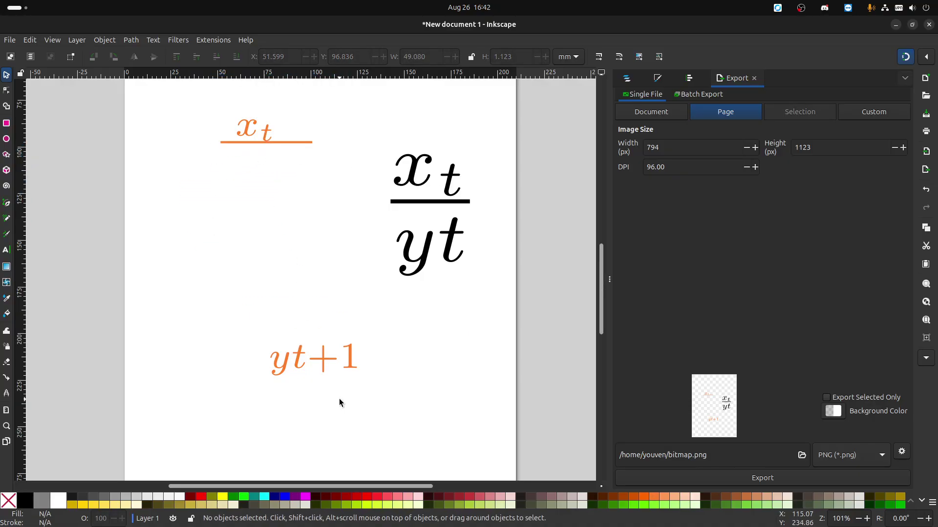
left_click_drag(322, 184, 202, 114)
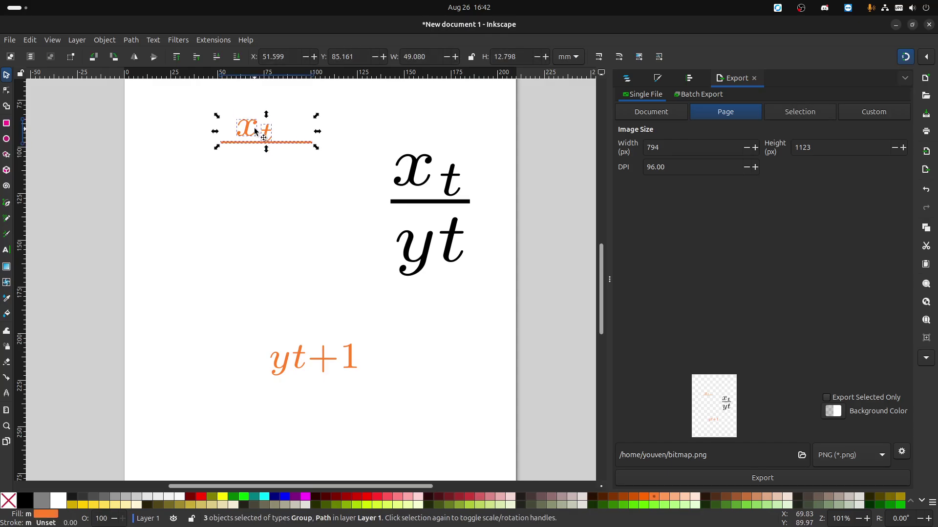
left_click(213, 40)
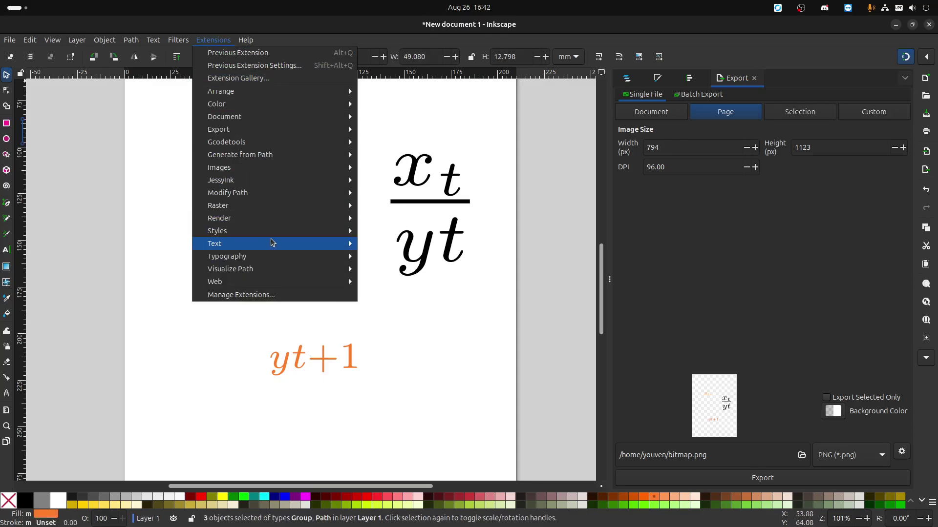
mouse_move(271, 243)
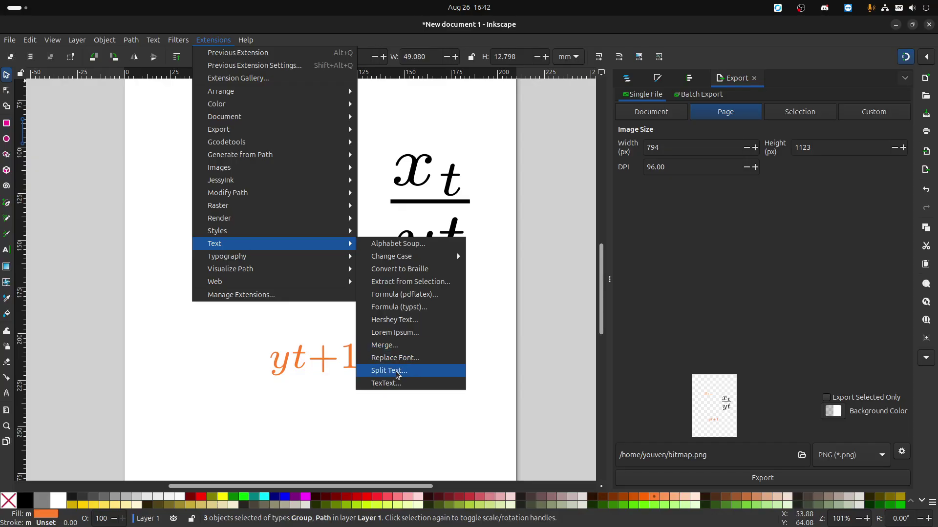
left_click(391, 384)
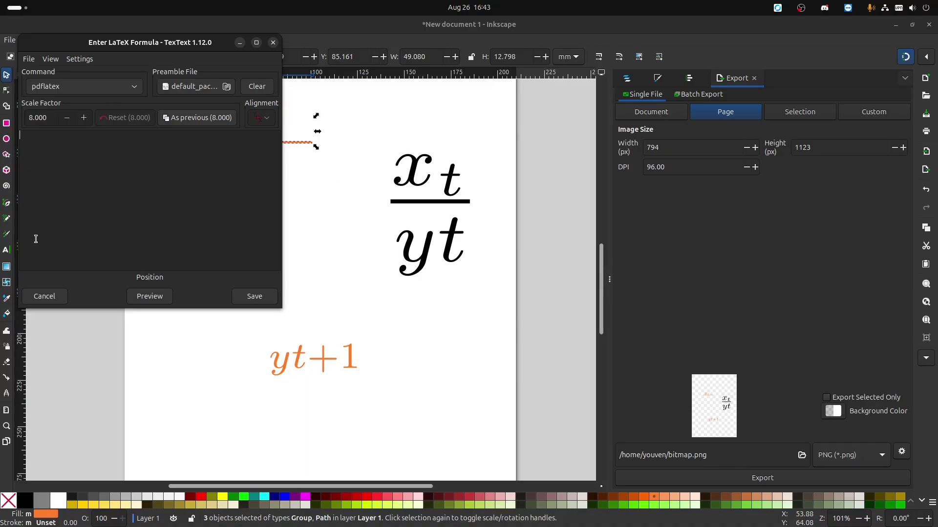
type("$x_{t}$")
left_click(145, 297)
left_click(263, 300)
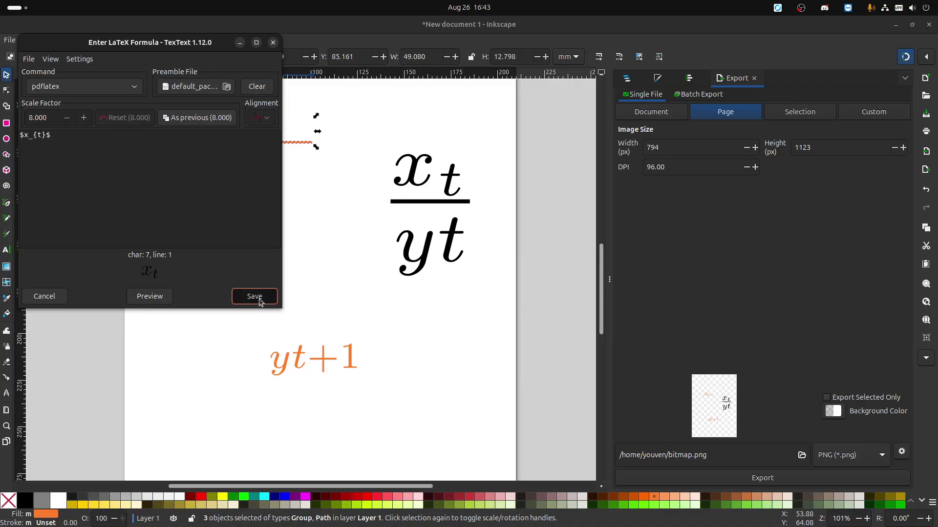
left_click(276, 242)
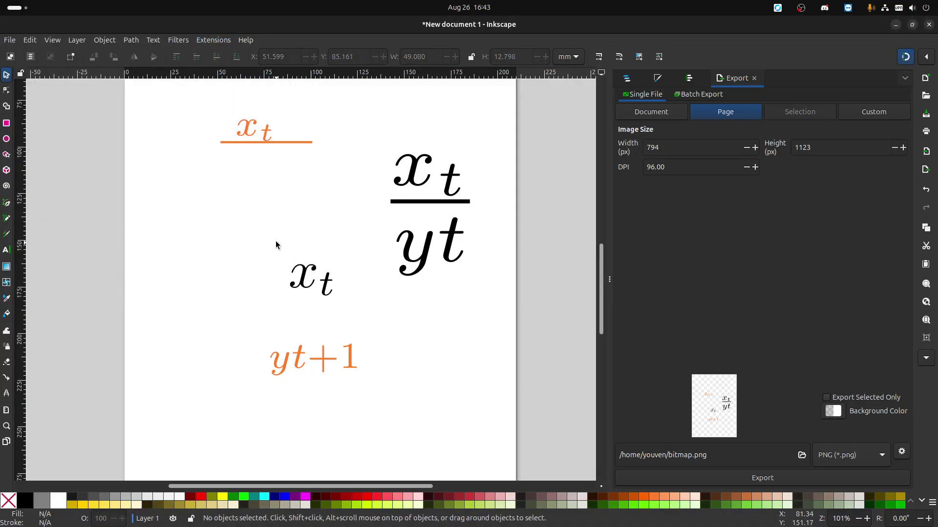
left_click_drag(276, 241, 356, 313)
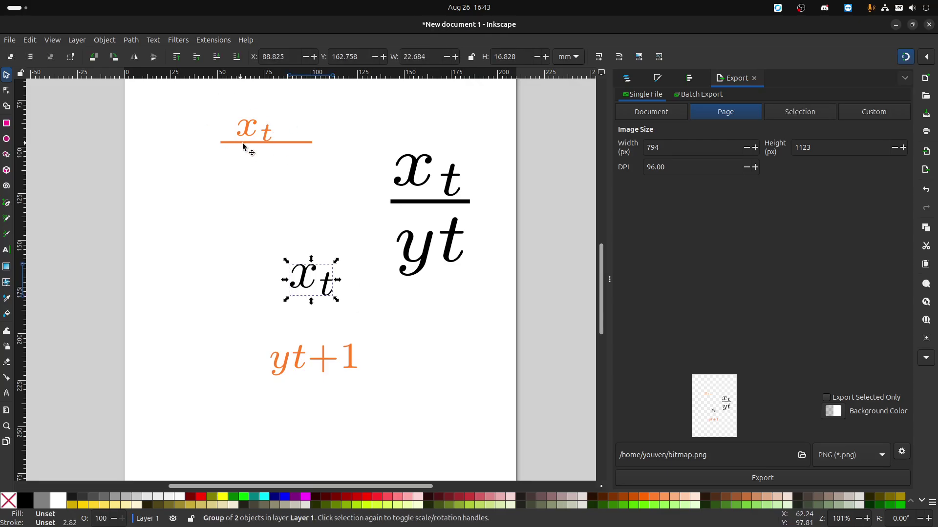
left_click(248, 115)
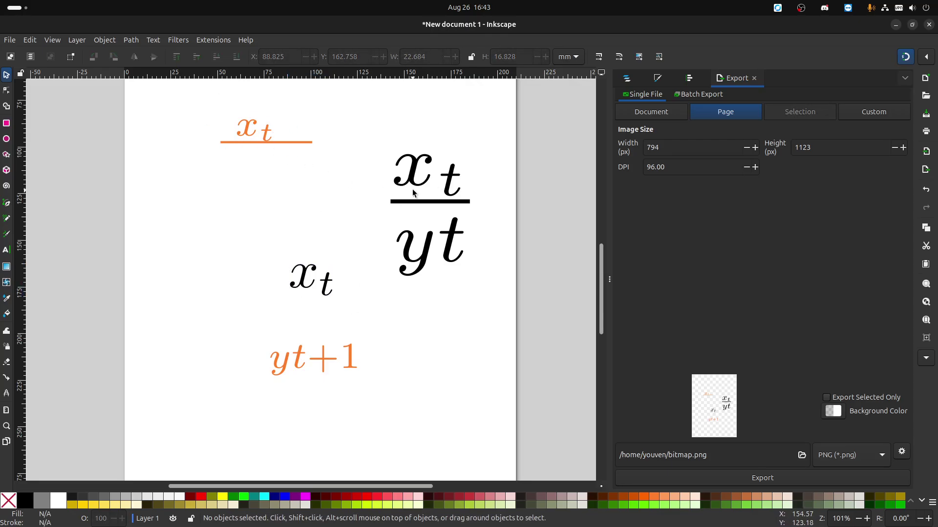
left_click(423, 180)
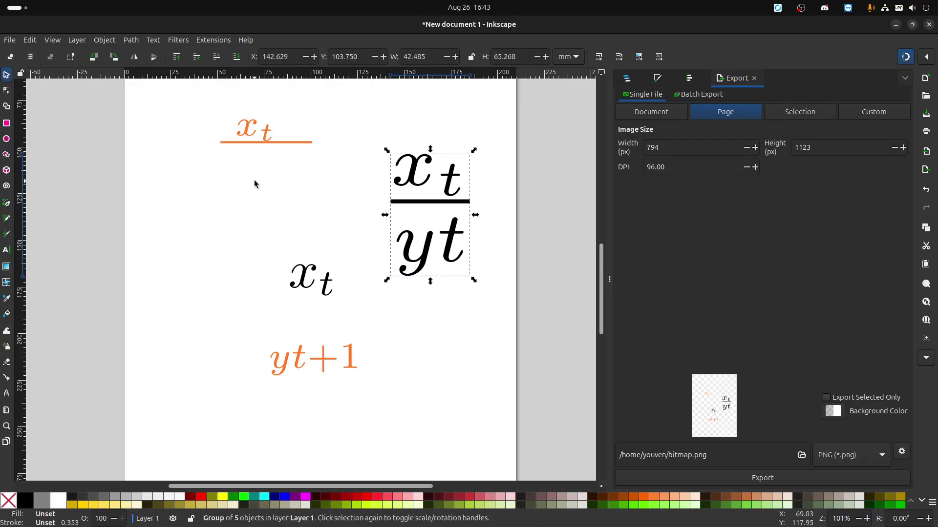
left_click_drag(217, 118, 374, 417)
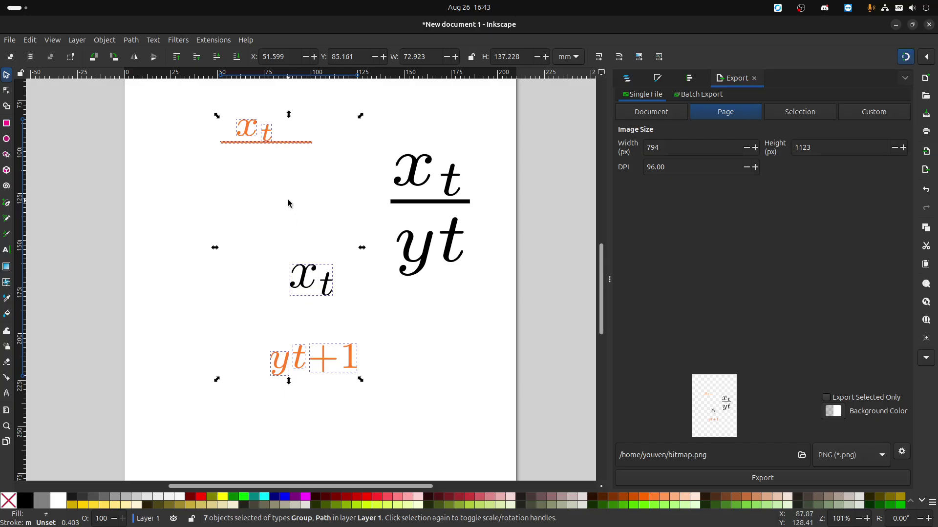
key("Escape")
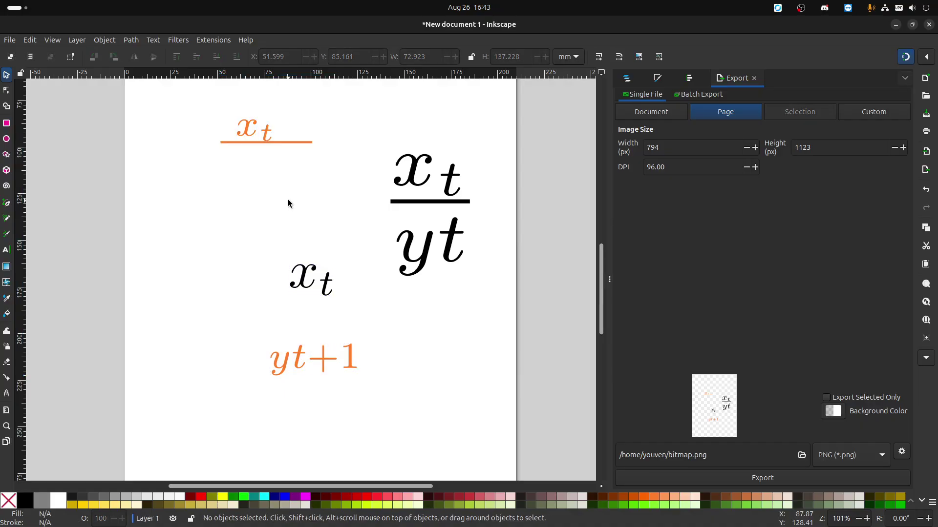